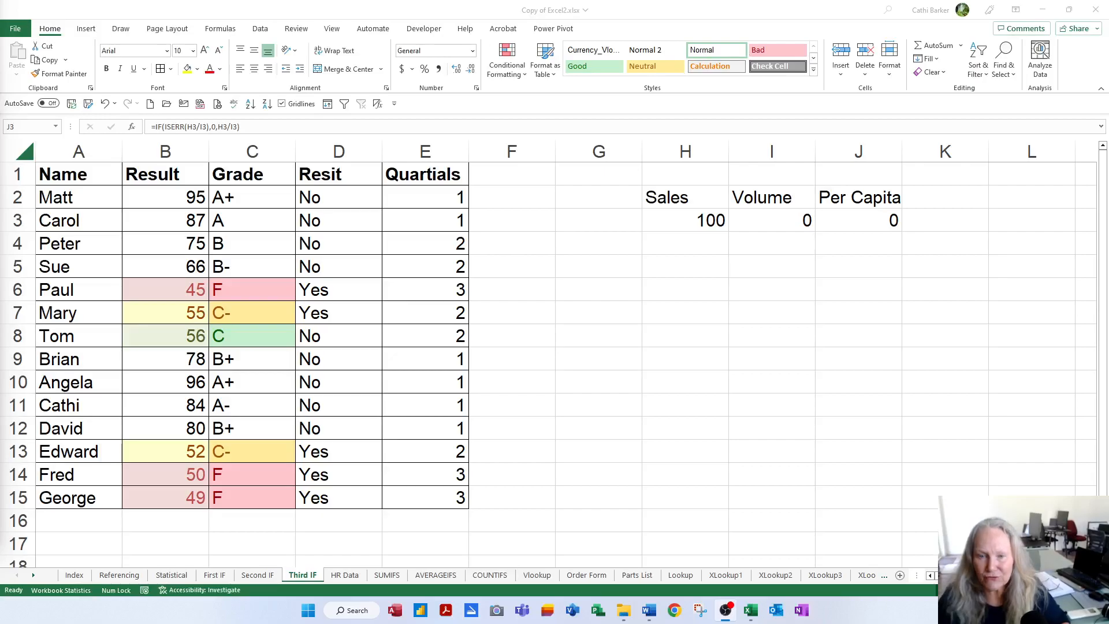
Step: Open the HR Data sheet and look through the employee records down to the last row and back
left_click(345, 576)
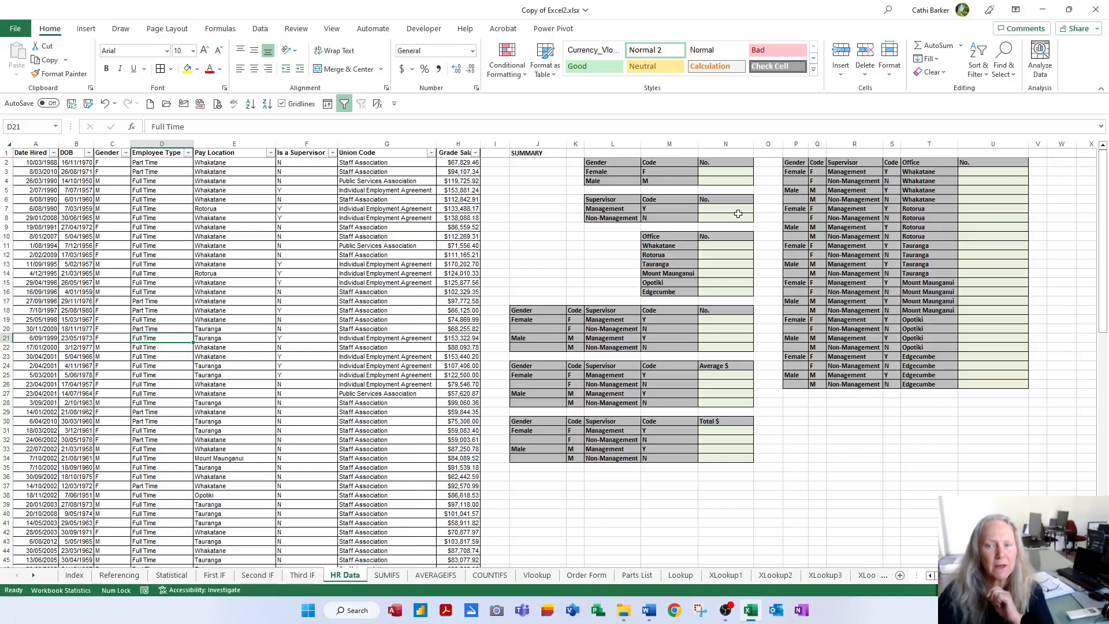
left_click(734, 173)
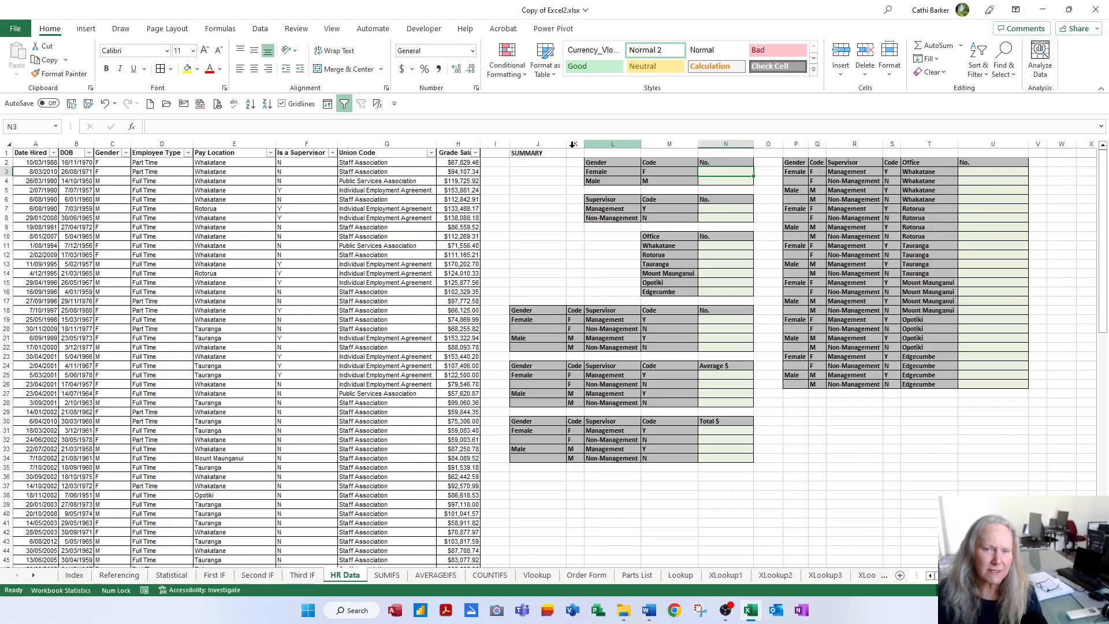
left_click(114, 294)
scroll(127, 300, "down", 20)
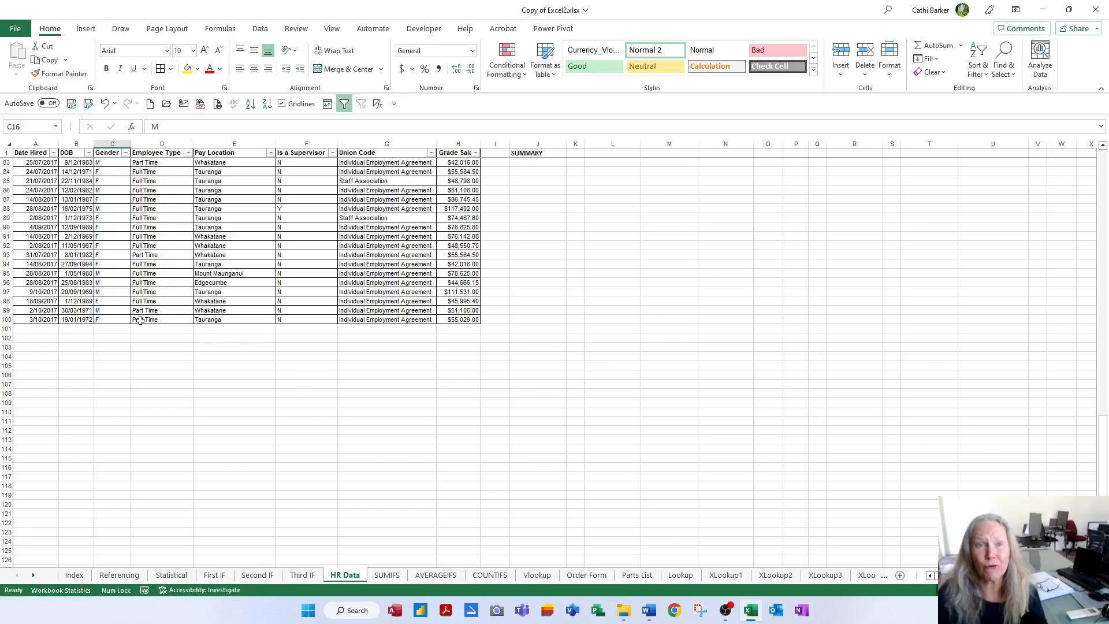
scroll(140, 321, "up", 20)
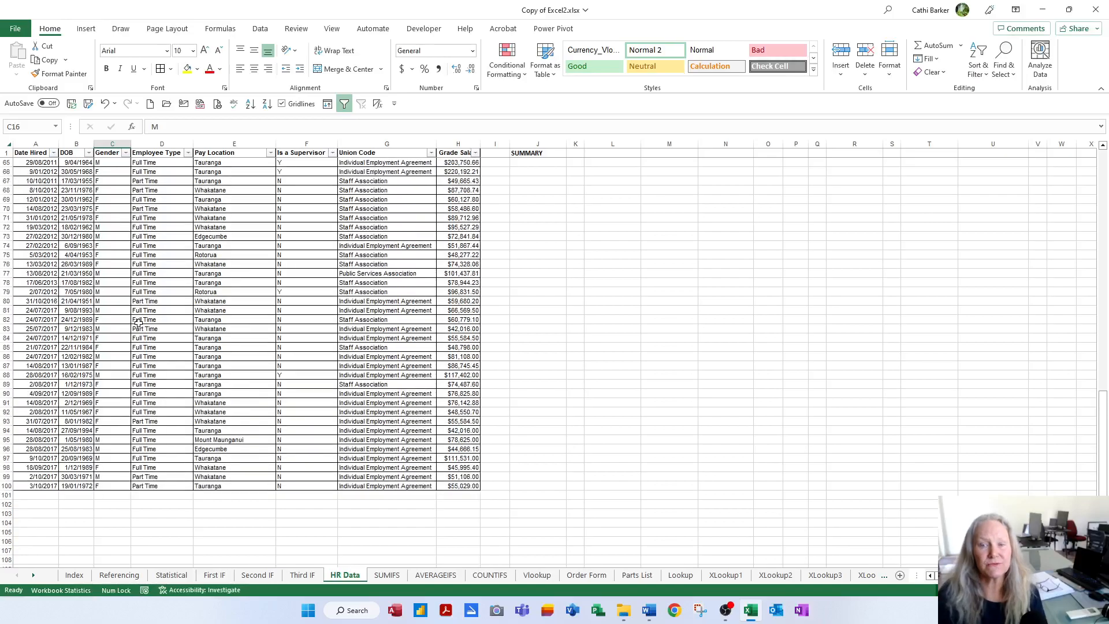
scroll(137, 322, "up", 7)
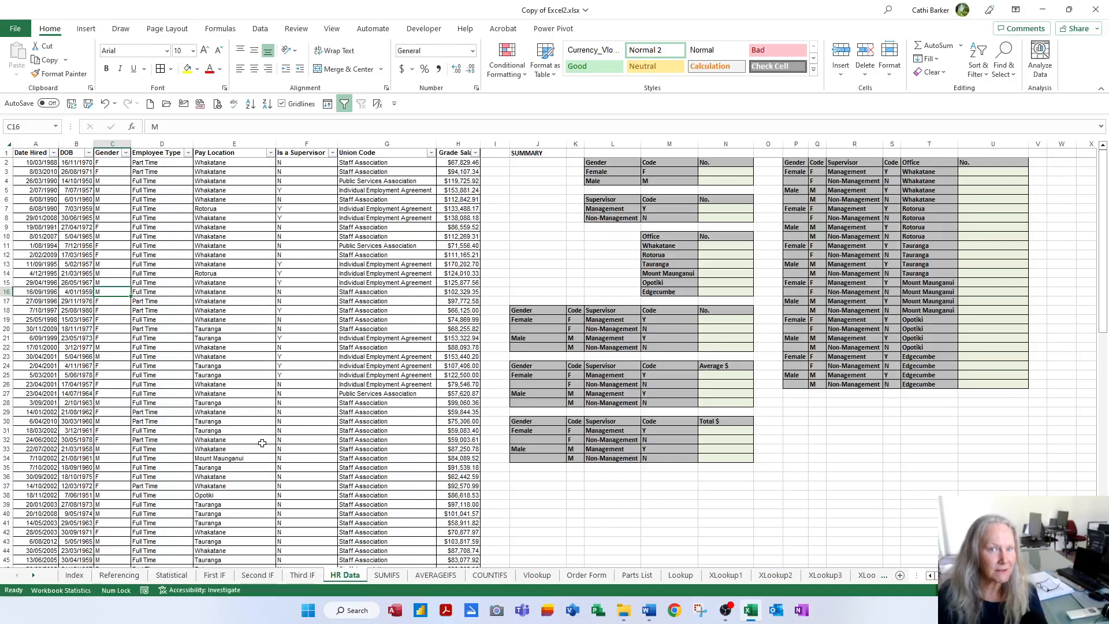
Step: Start a COUNTIFS formula in the Female count cell N3, with the Gender column C:C as the criteria range
left_click(729, 174)
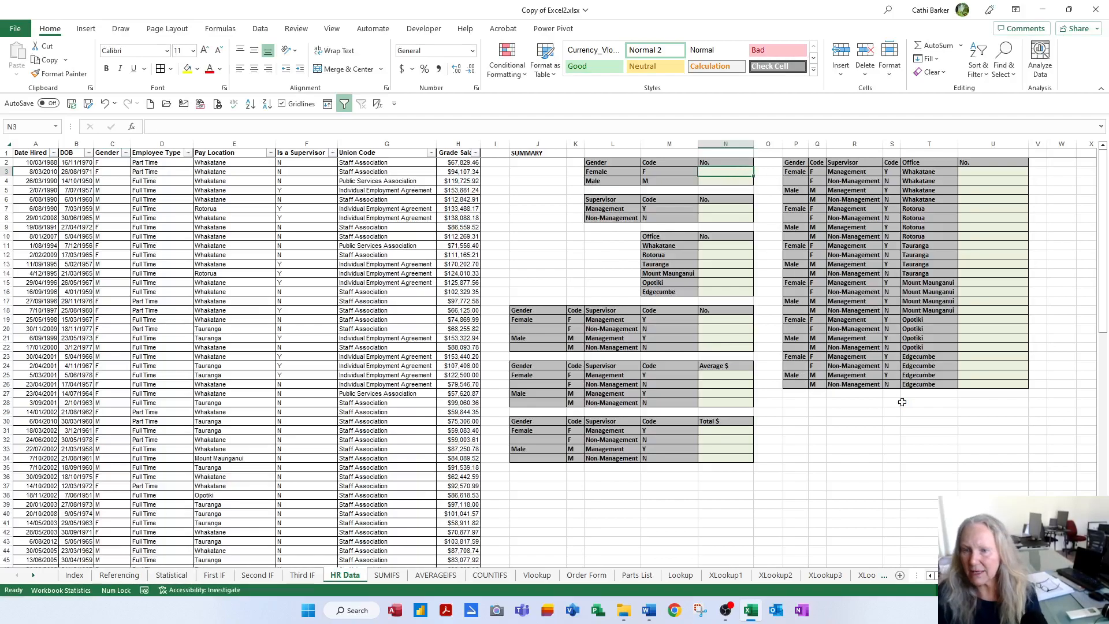
scroll(901, 401, "up", 3)
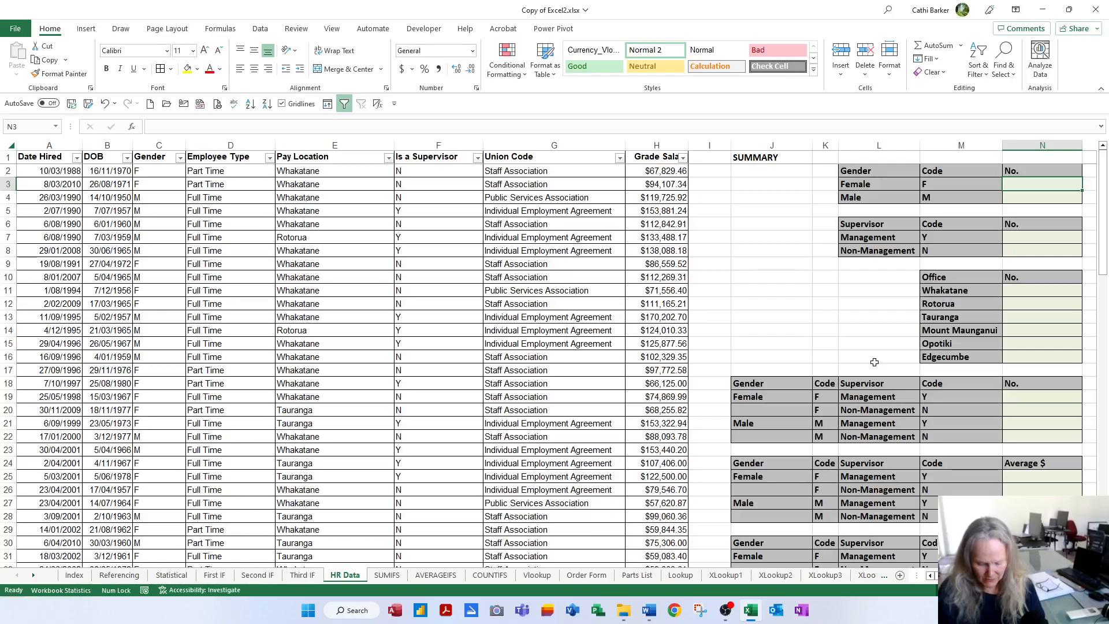
type("=cou")
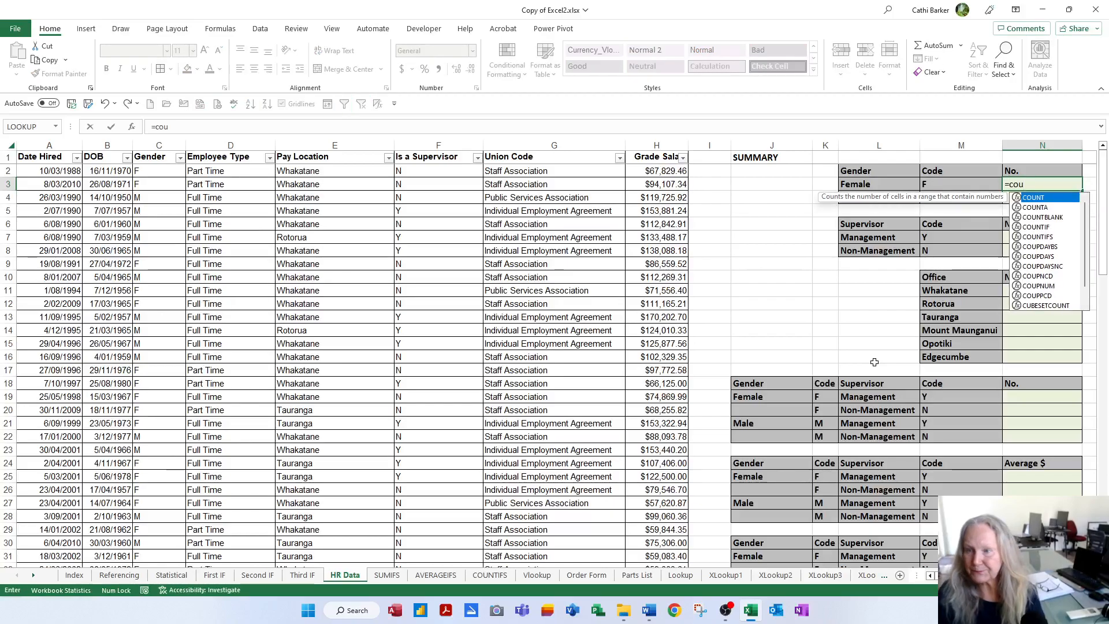
left_click(1047, 228)
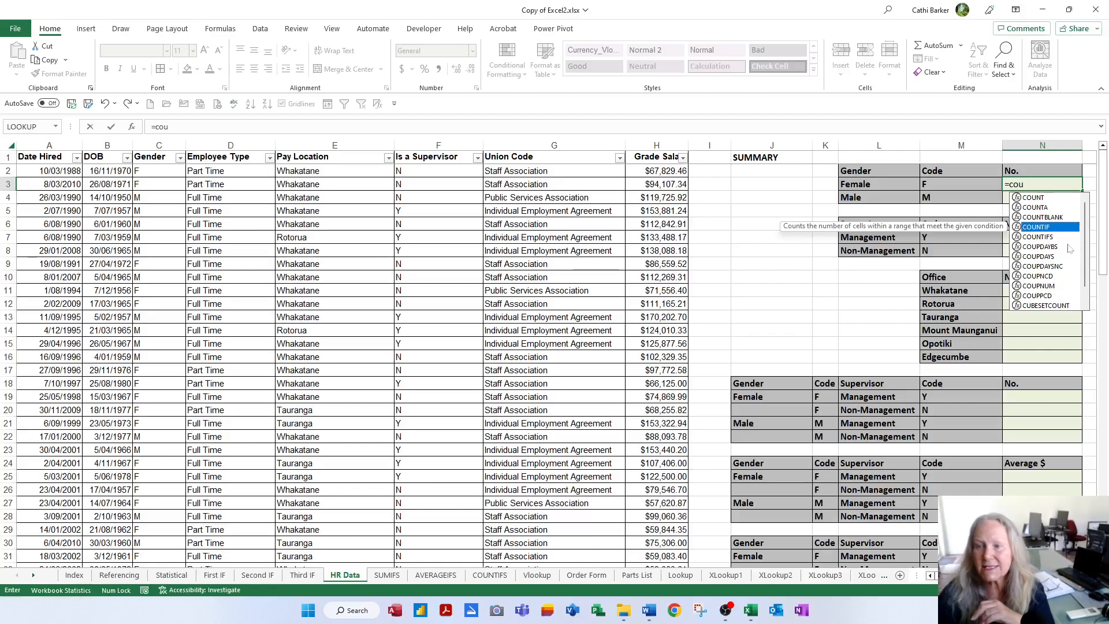
left_click(1049, 239)
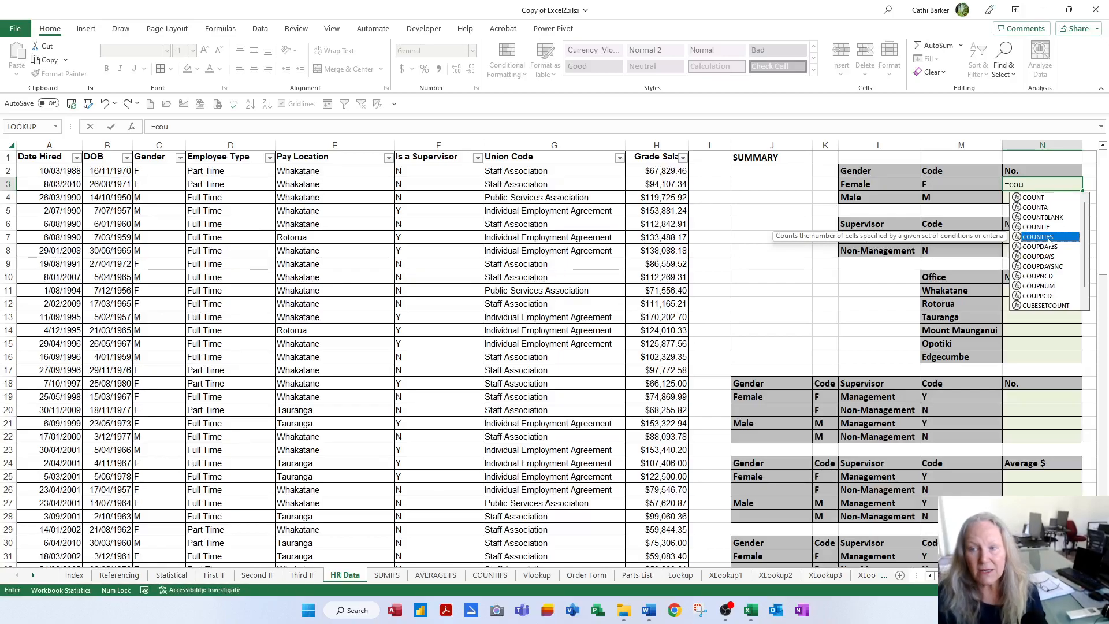
double_click(1046, 236)
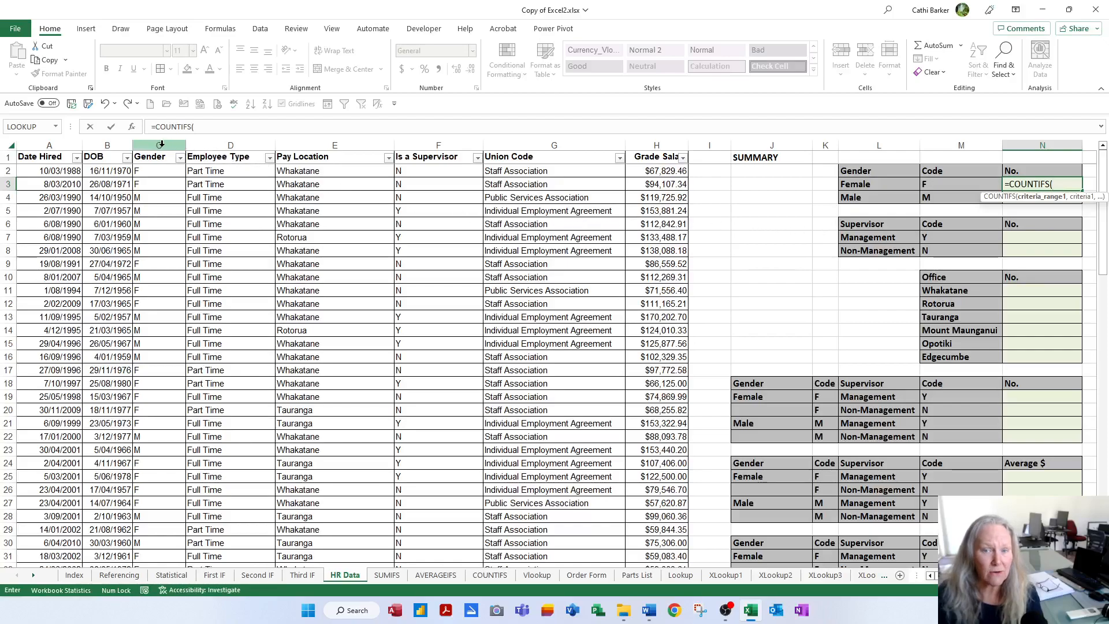
left_click(161, 145)
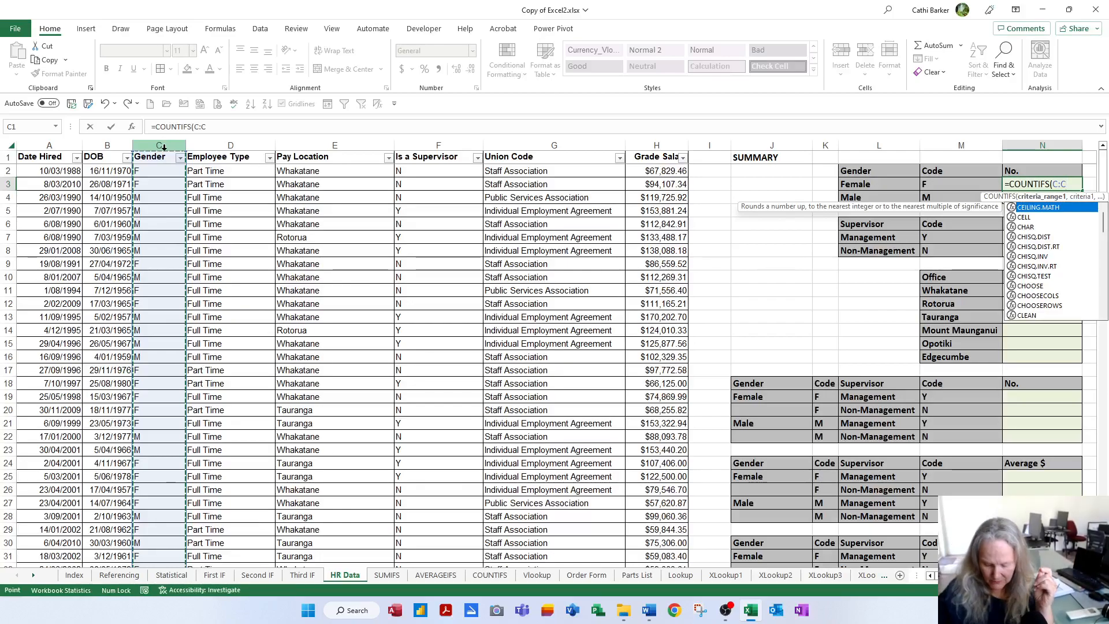
type(",")
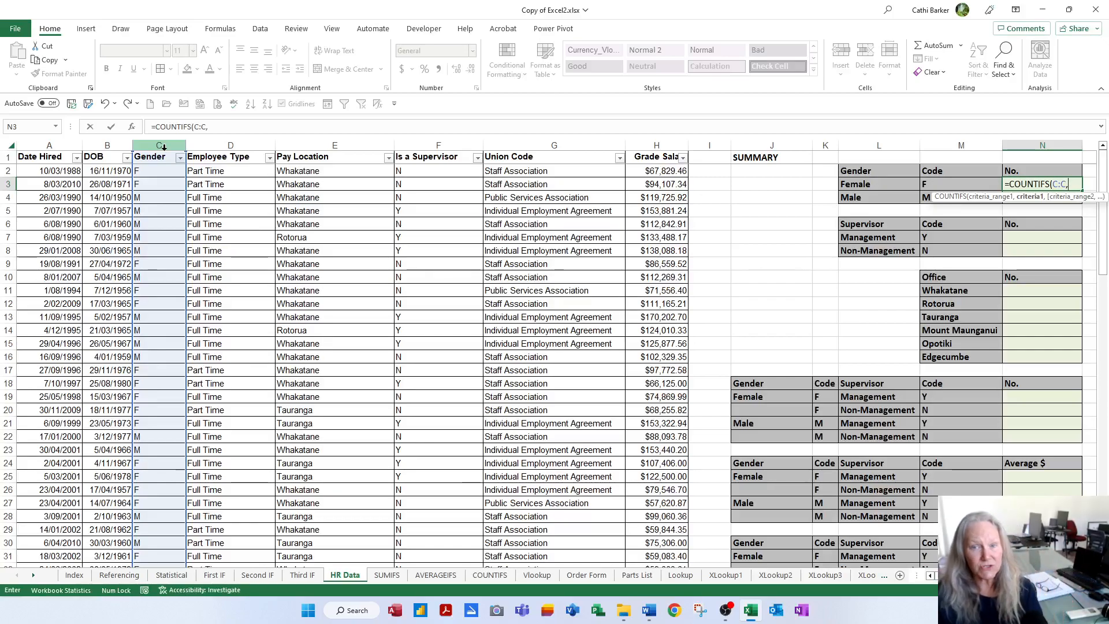
left_click(210, 127)
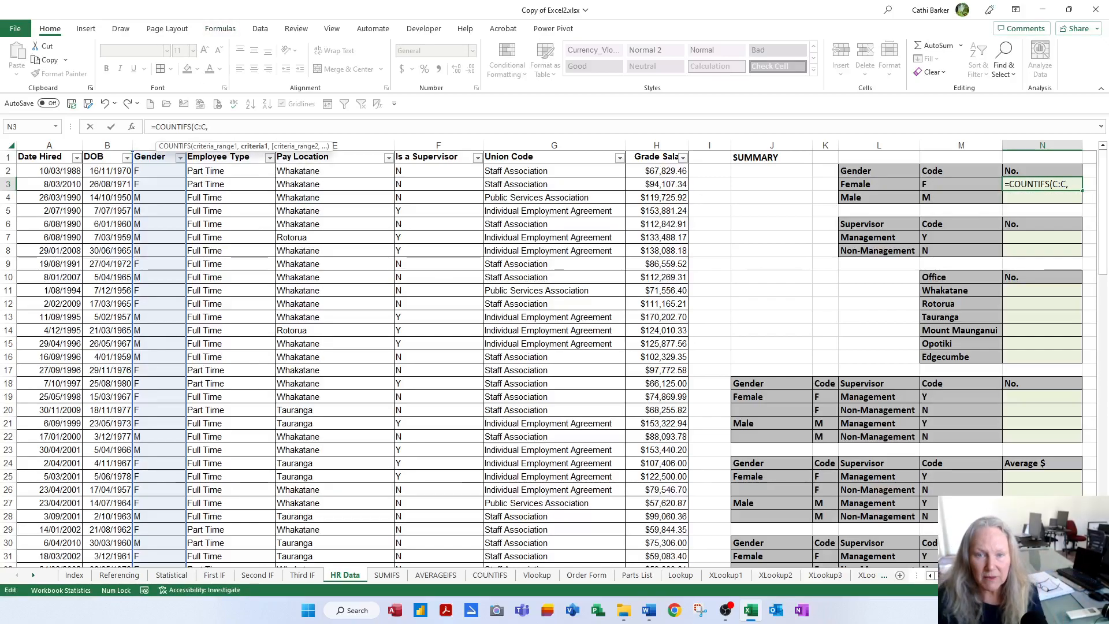
type("\"F\"")
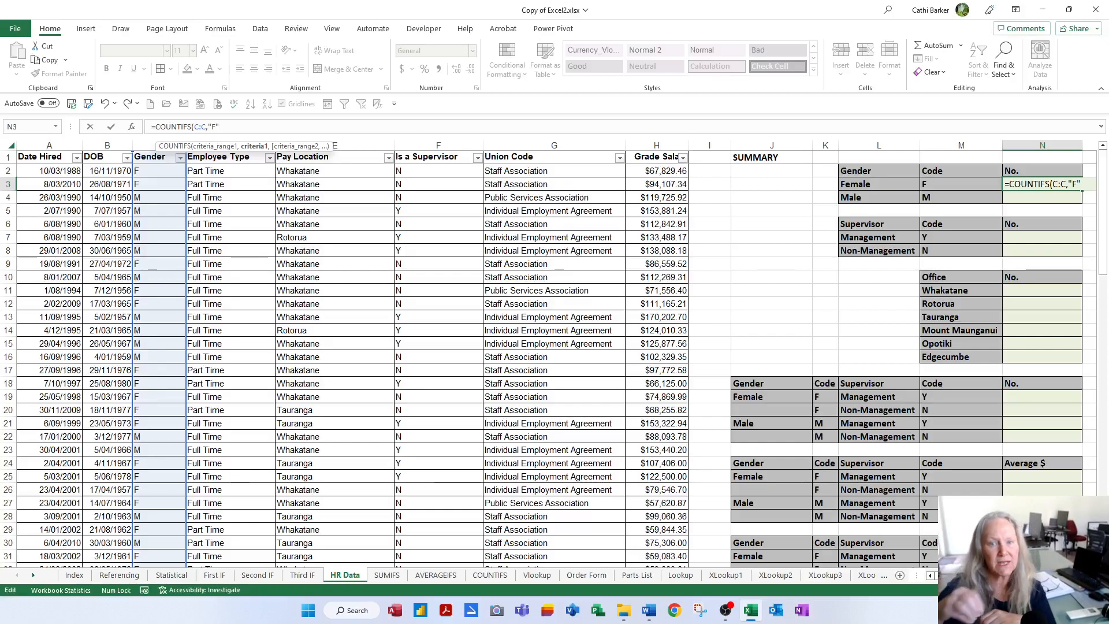
key("BackSpace")
key("BackSpace")
key("BackSpace")
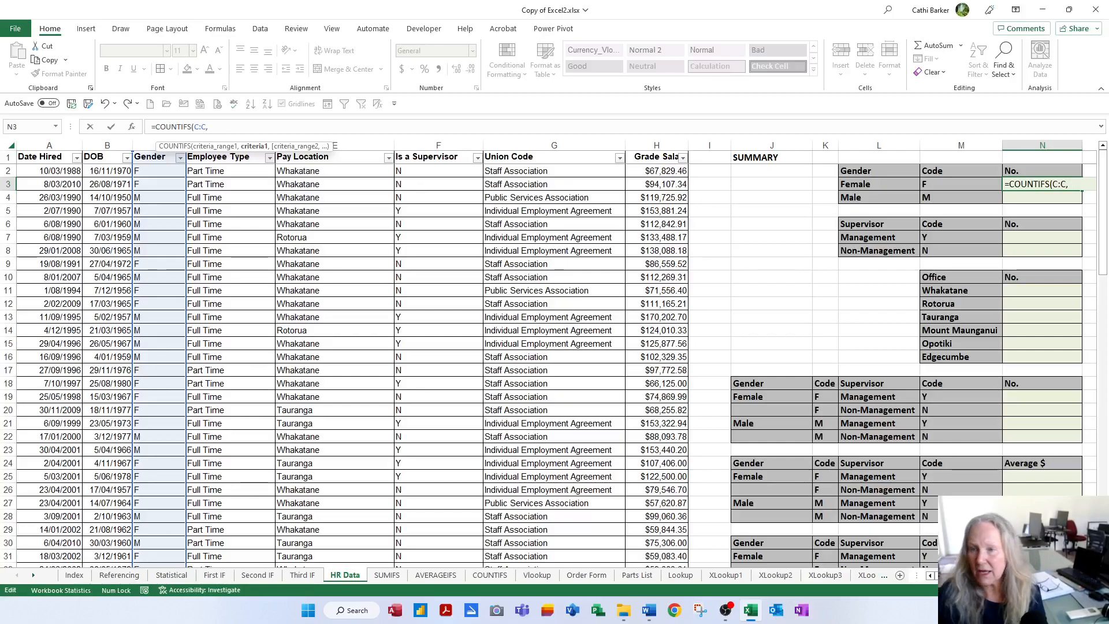
Step: Complete the N3 formula with code cell M3 as the criterion and copy it down to the Male row
left_click(935, 185)
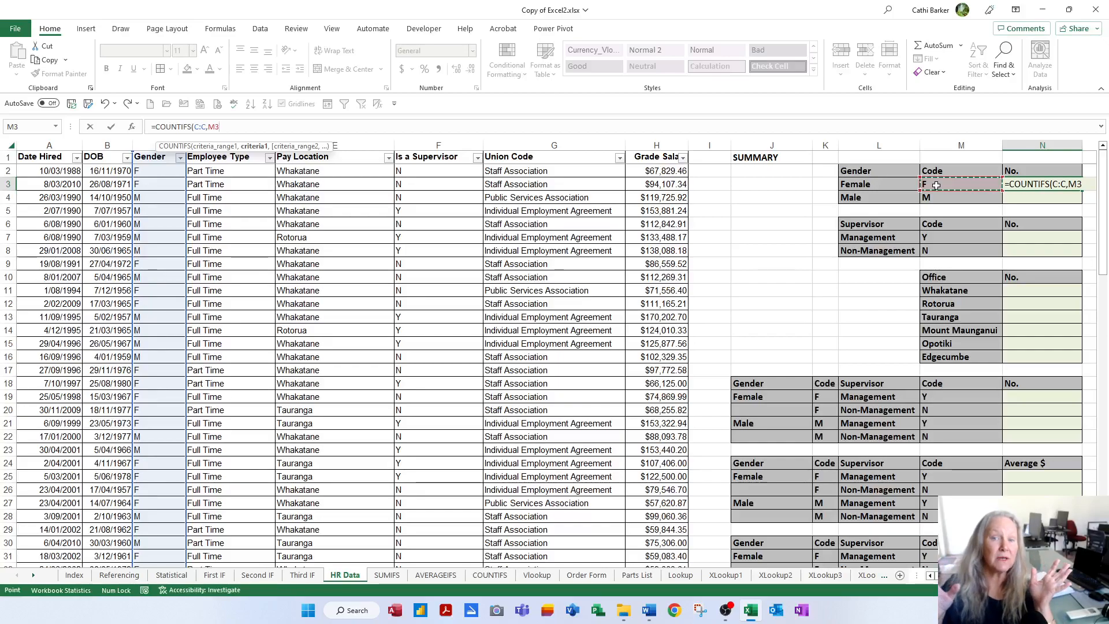
key("Return")
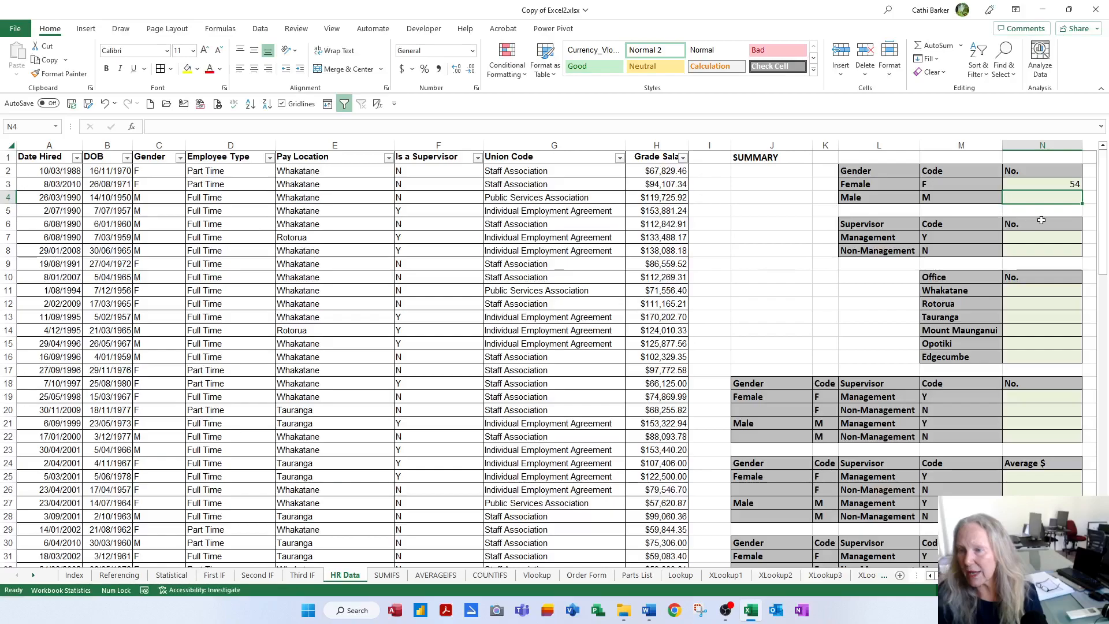
left_click(1050, 187)
left_click_drag(1084, 193, 1071, 197)
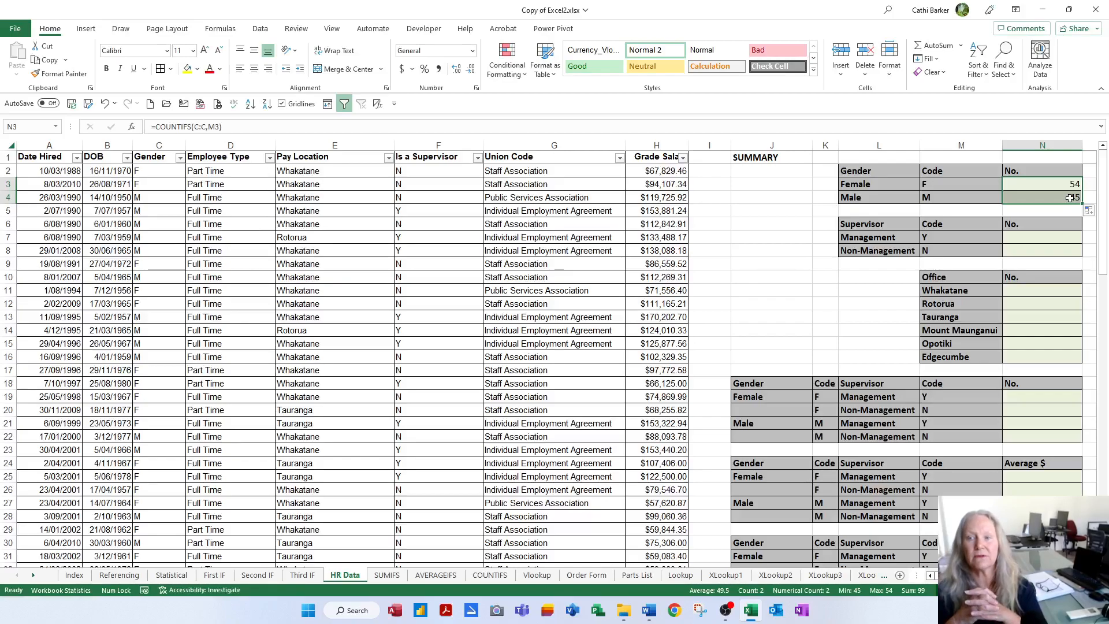
Step: Show the sheet's formulas, compare the references in N3 and N4, and switch back to displaying values at the start of the data
left_click(233, 30)
left_click(554, 46)
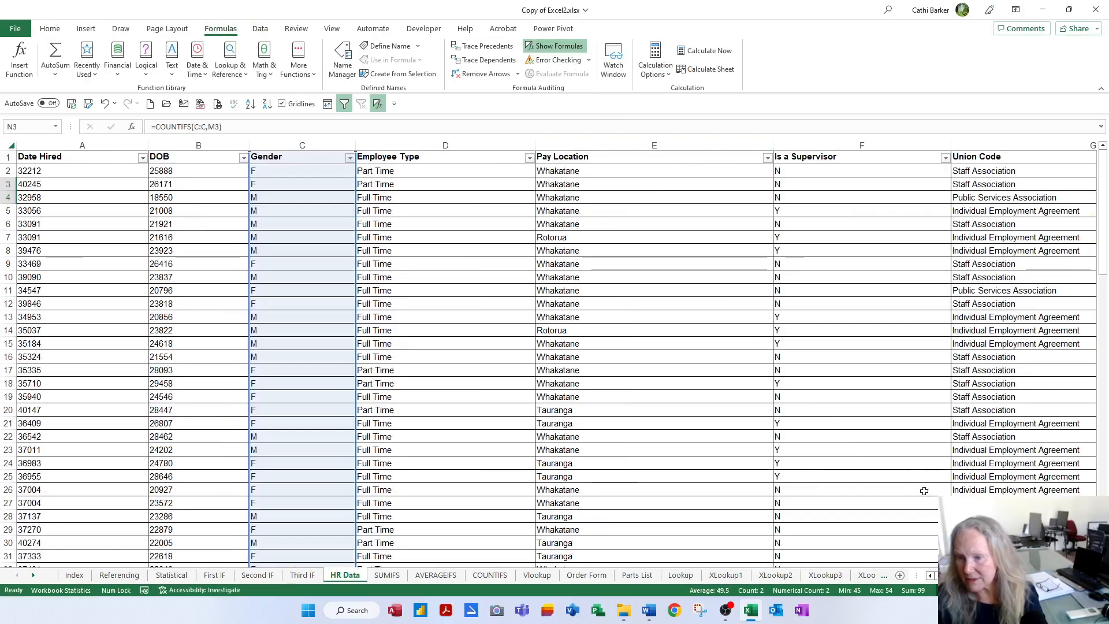
left_click(1069, 575)
left_click(1069, 575)
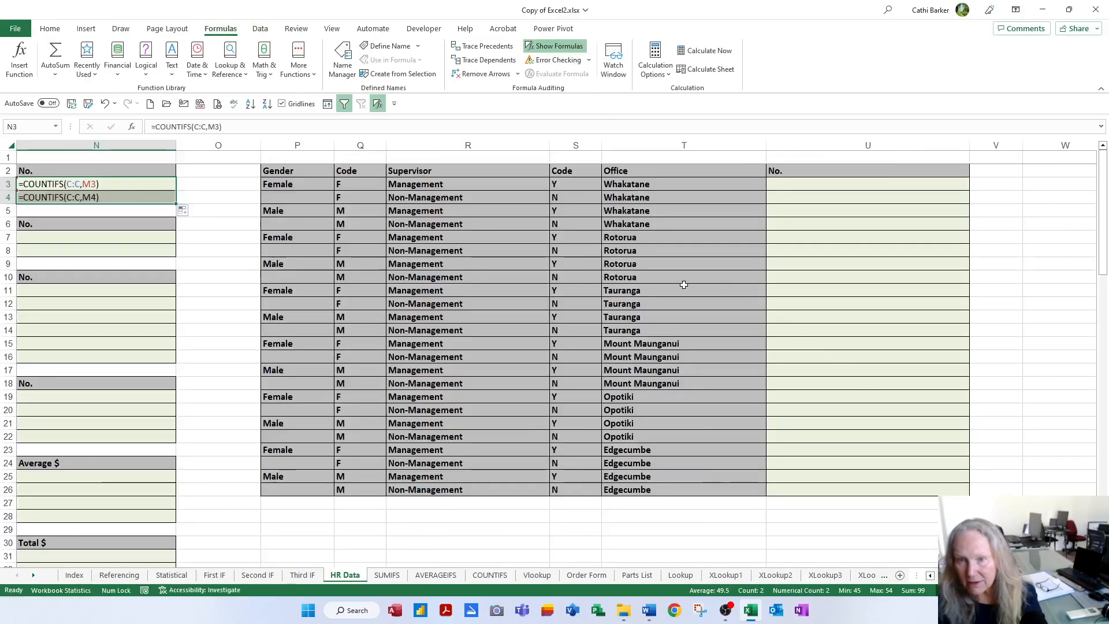
left_click(933, 578)
left_click(933, 578)
left_click(433, 188)
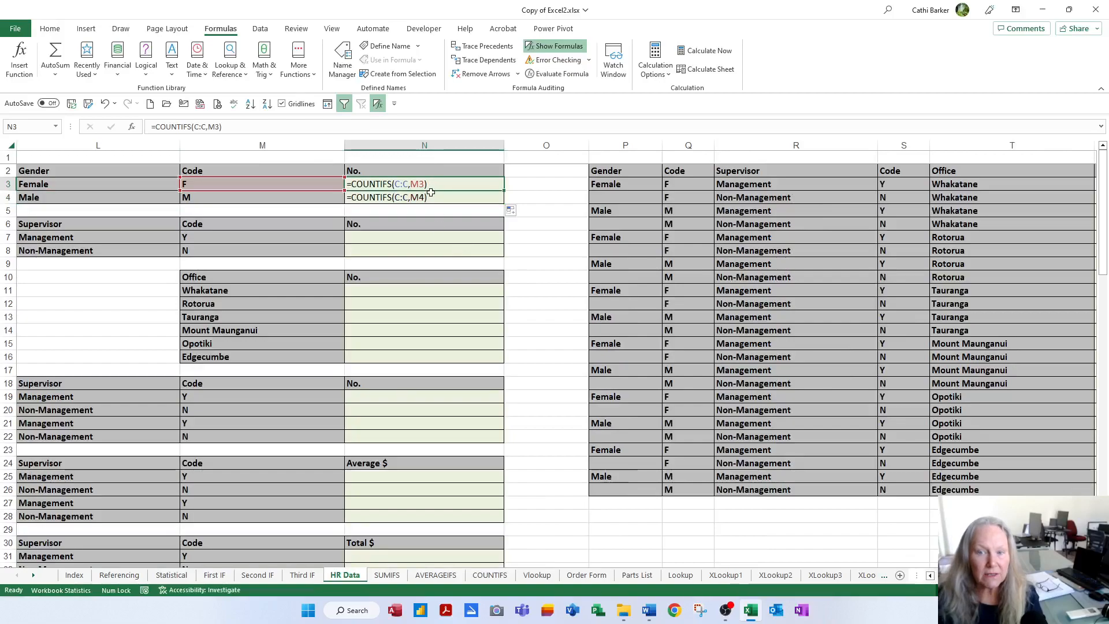
key("Down")
left_click(434, 183)
left_click(433, 198)
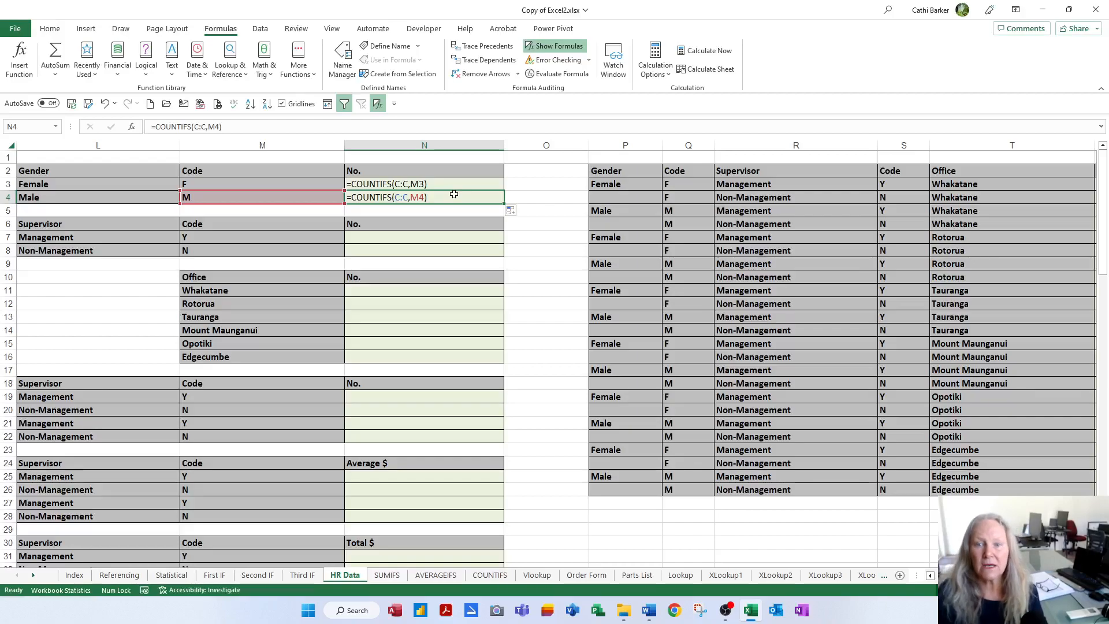
left_click(567, 49)
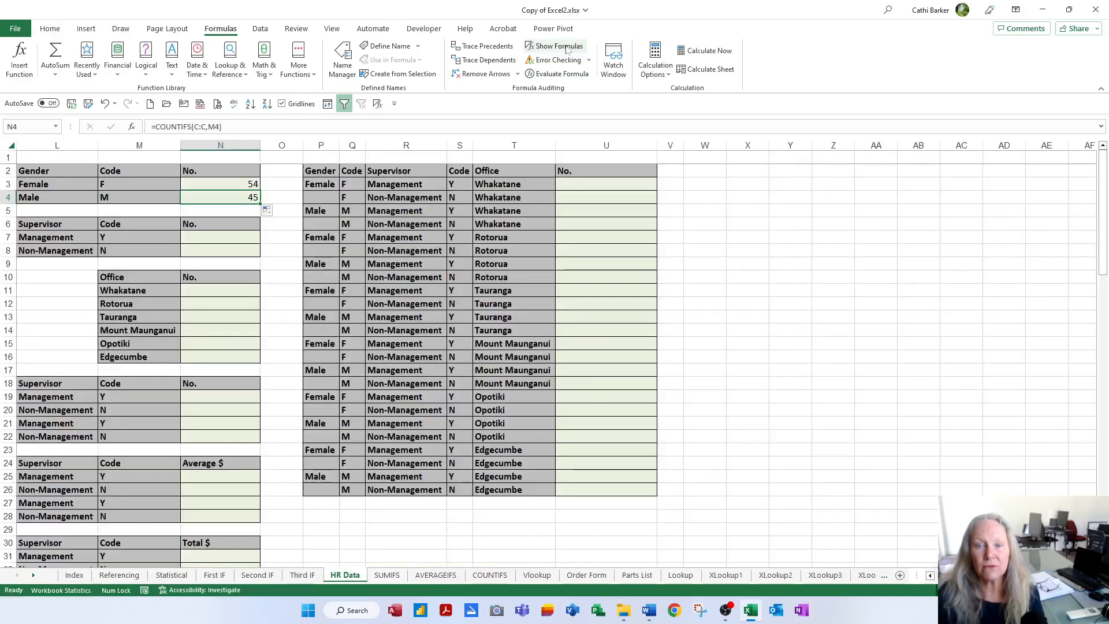
key("Home")
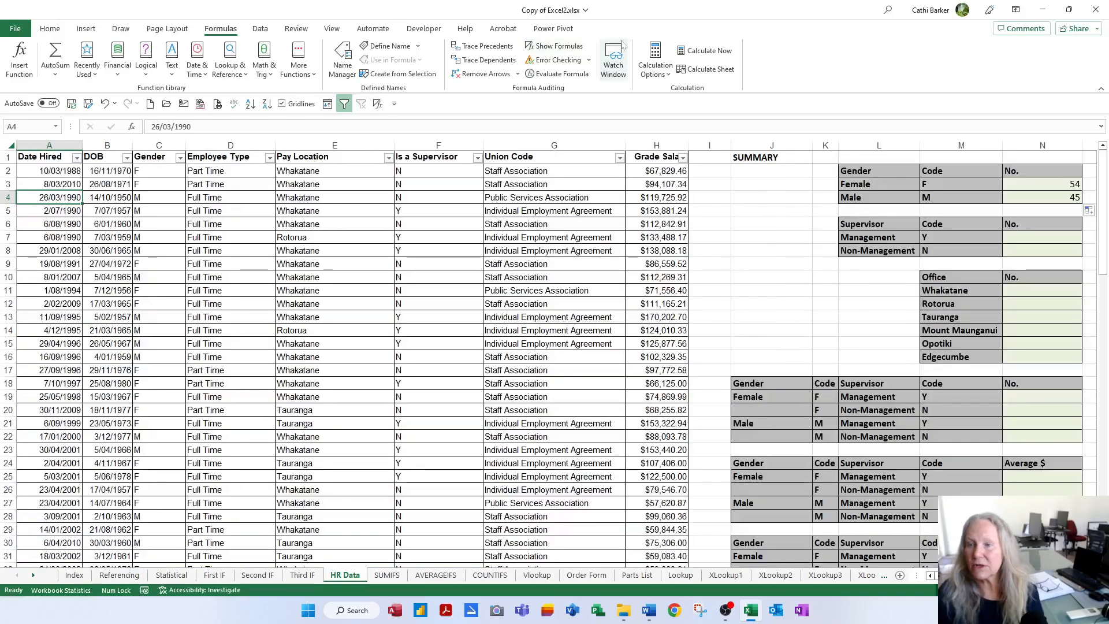
Step: Count management staff in N7 with =COUNTIFS(F:F,M7) and copy the formula down to the Non-Management row
left_click(1026, 238)
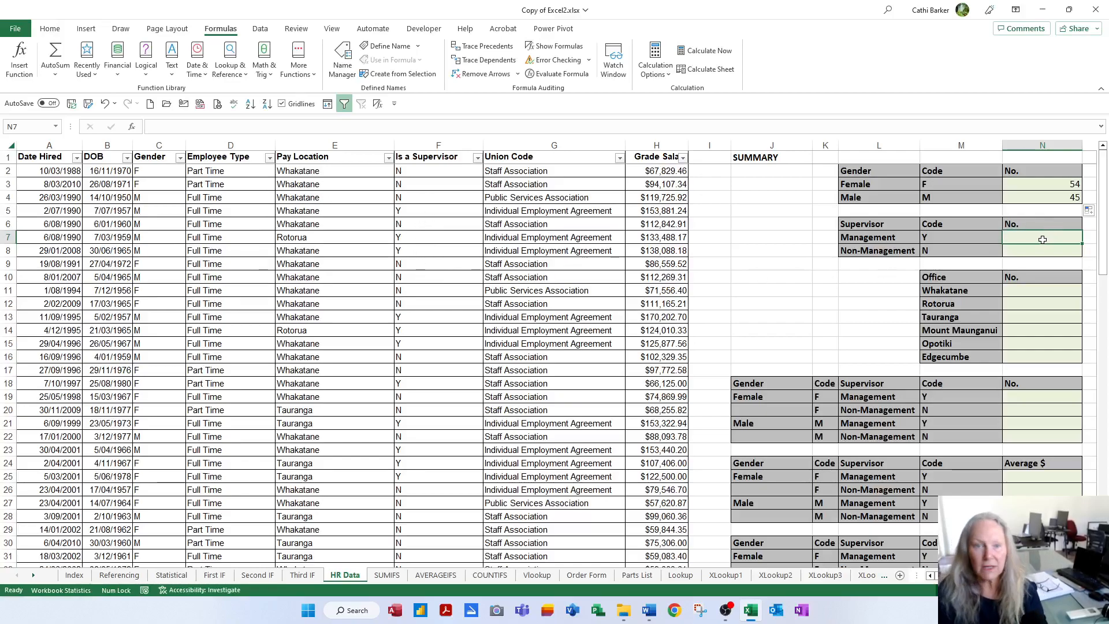
type("=cou")
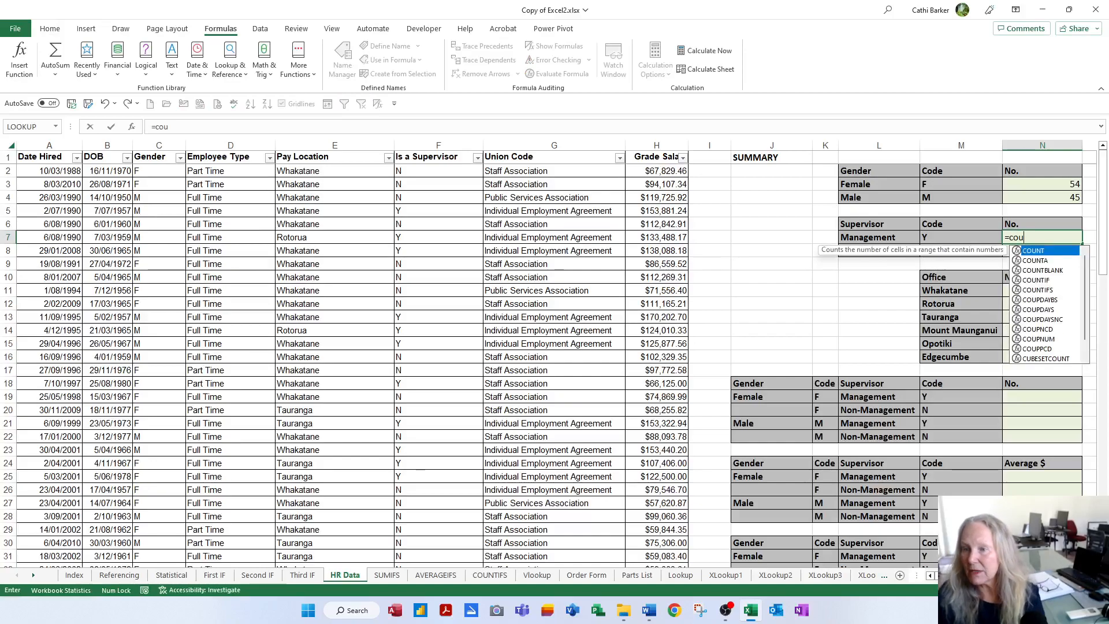
left_click(1044, 292)
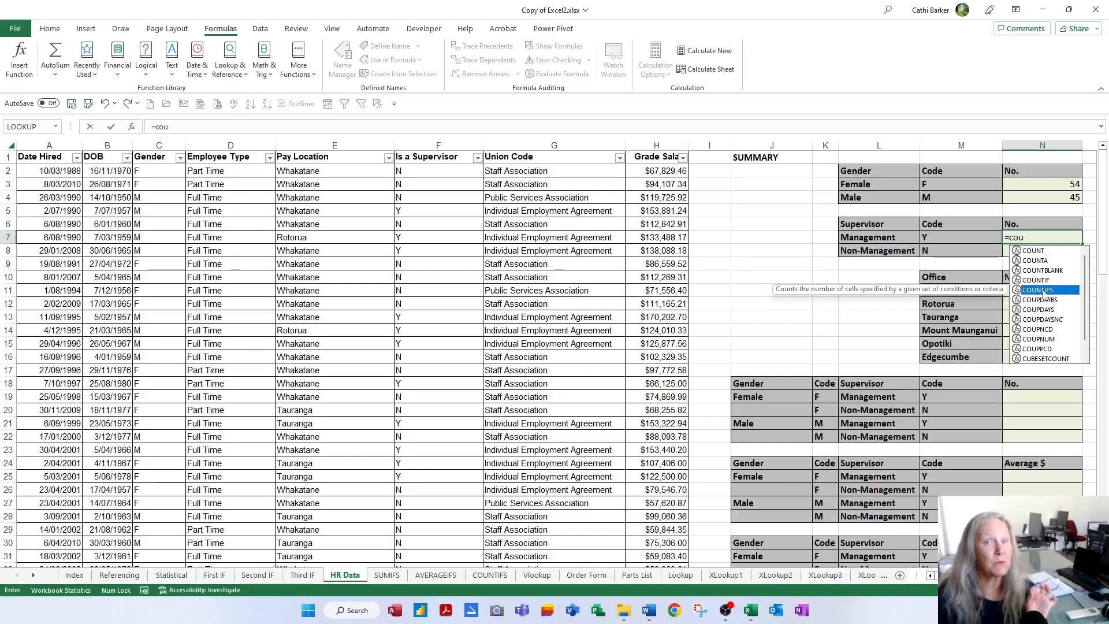
double_click(1040, 290)
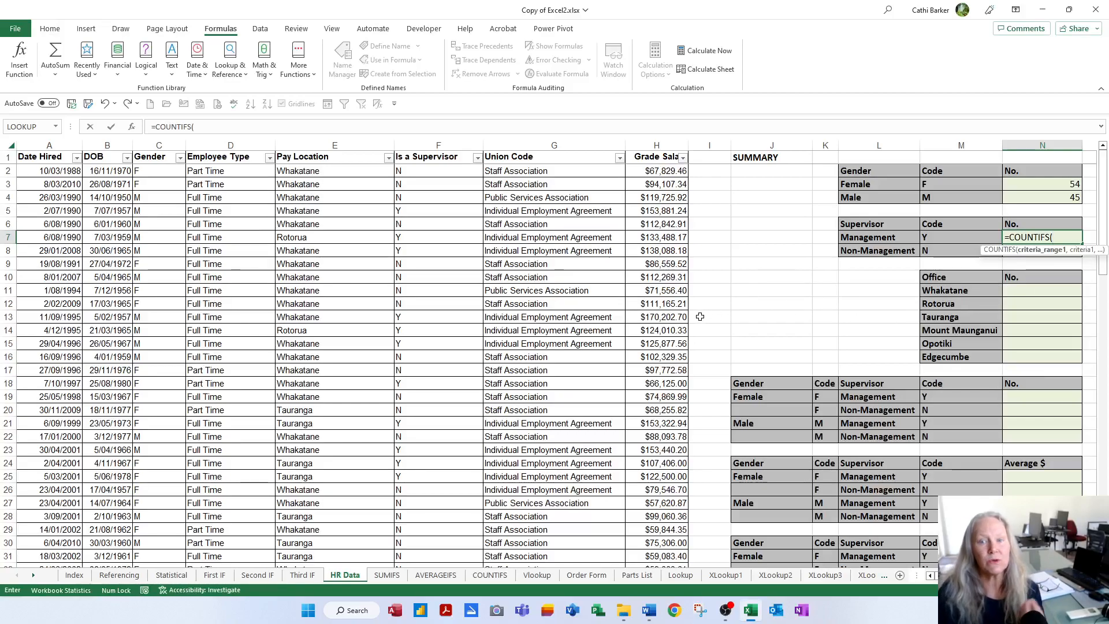
left_click(434, 145)
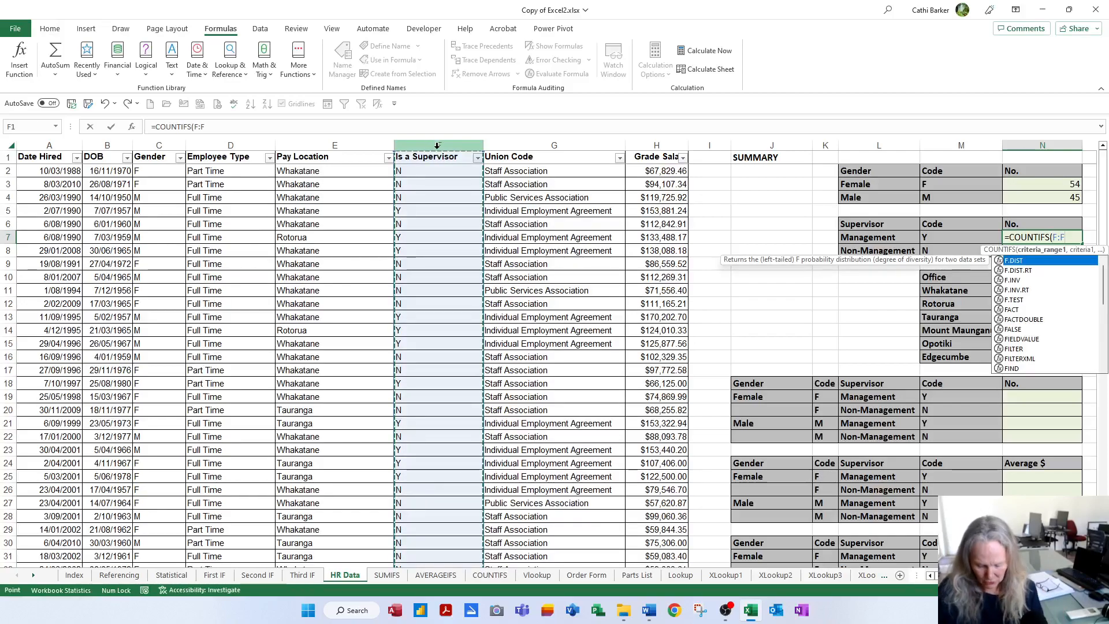
type(",")
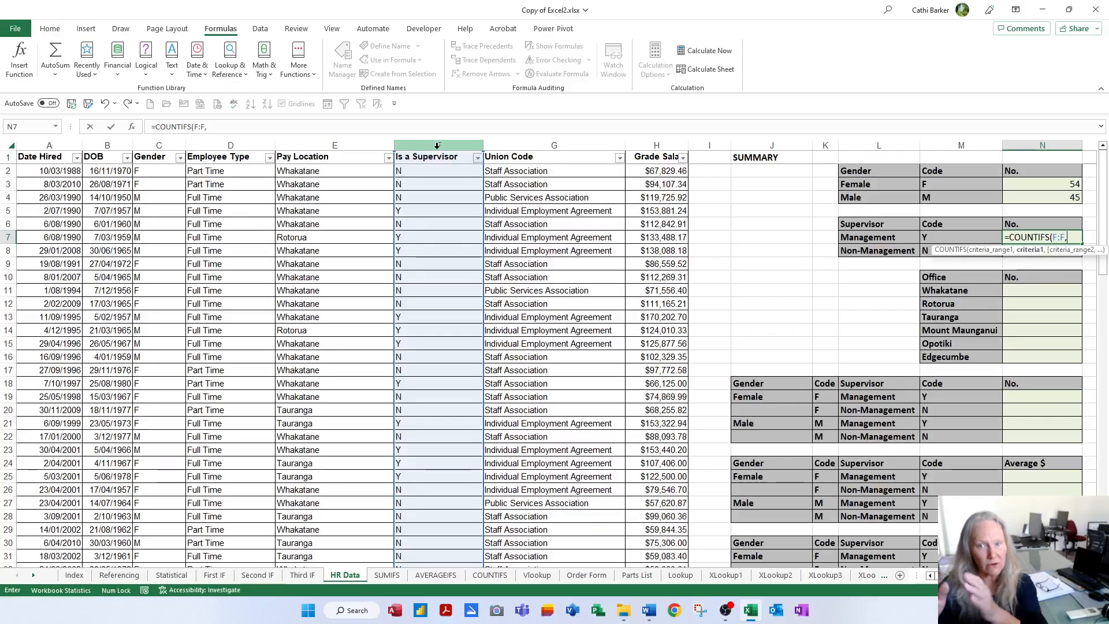
left_click(941, 238)
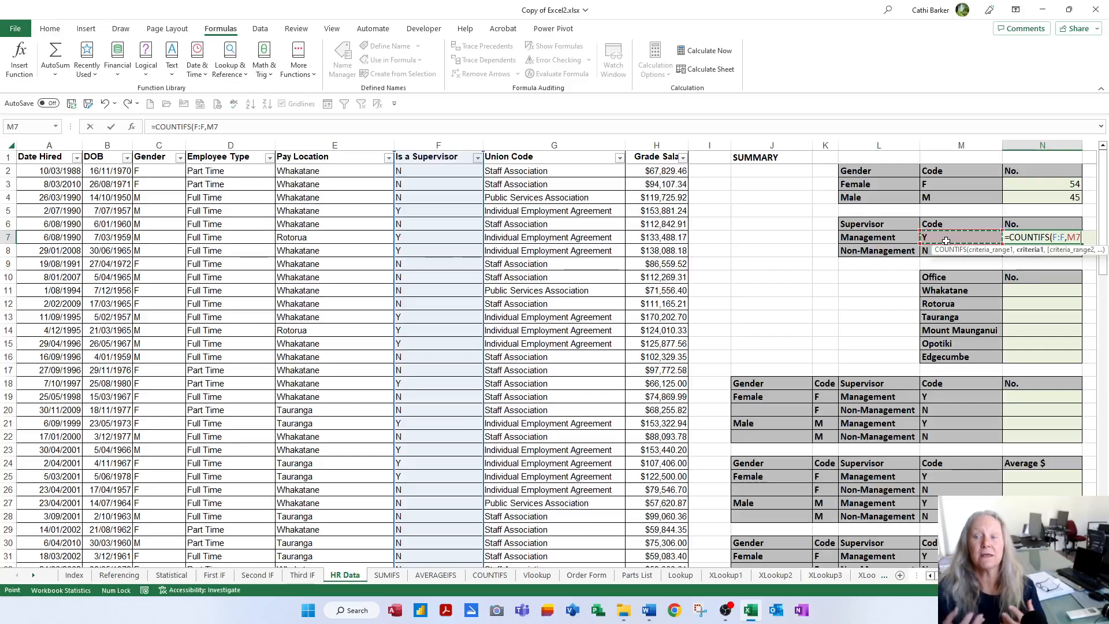
key("Return")
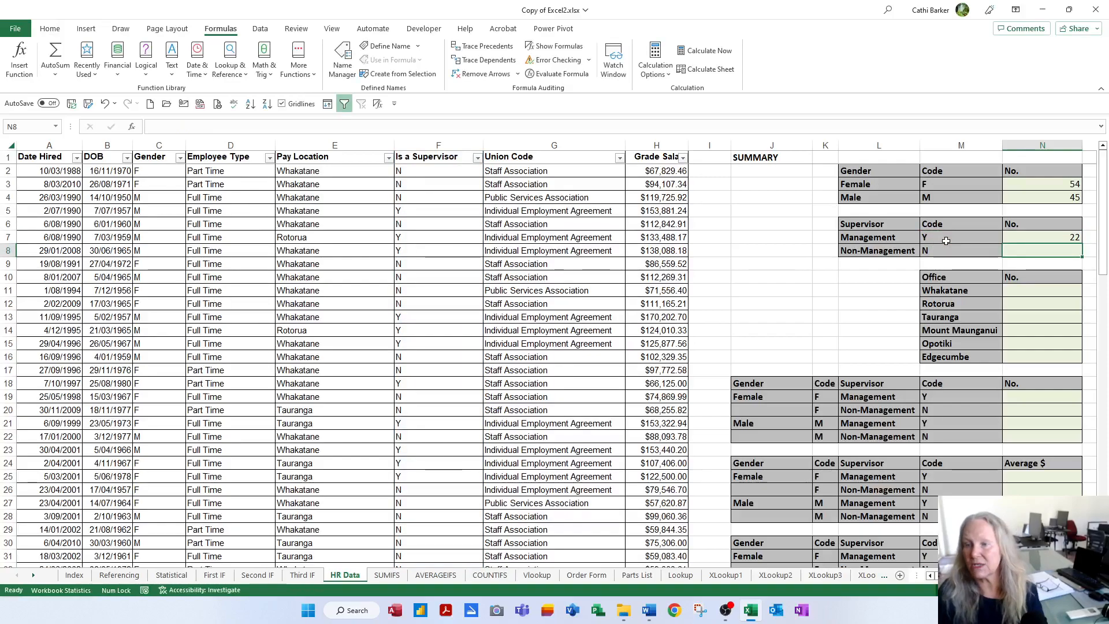
left_click(1069, 238)
left_click_drag(1081, 248, 1080, 257)
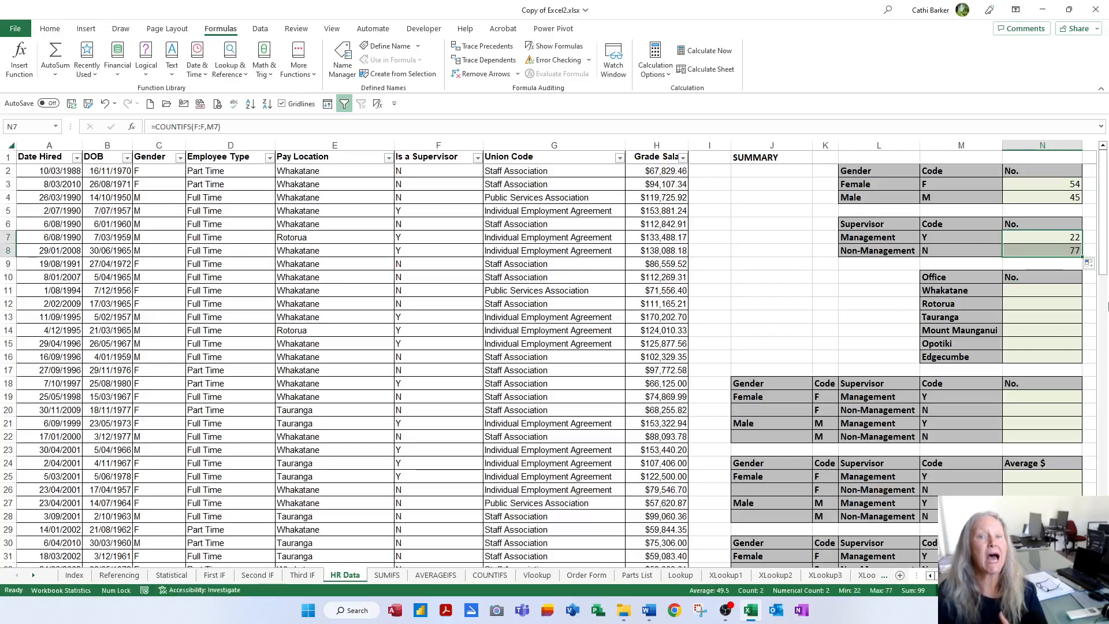
Step: Count the Whakatane staff in N11 with =COUNTIFS(E:E,M11) and copy the formula down to the Edgecumbe row
left_click(1062, 297)
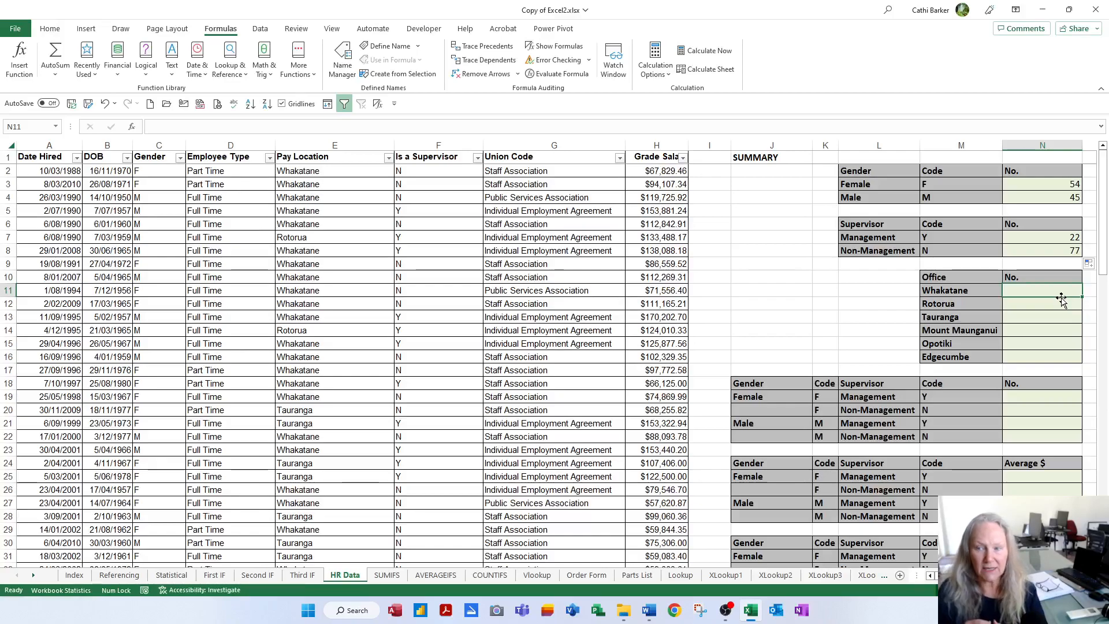
type("=cou")
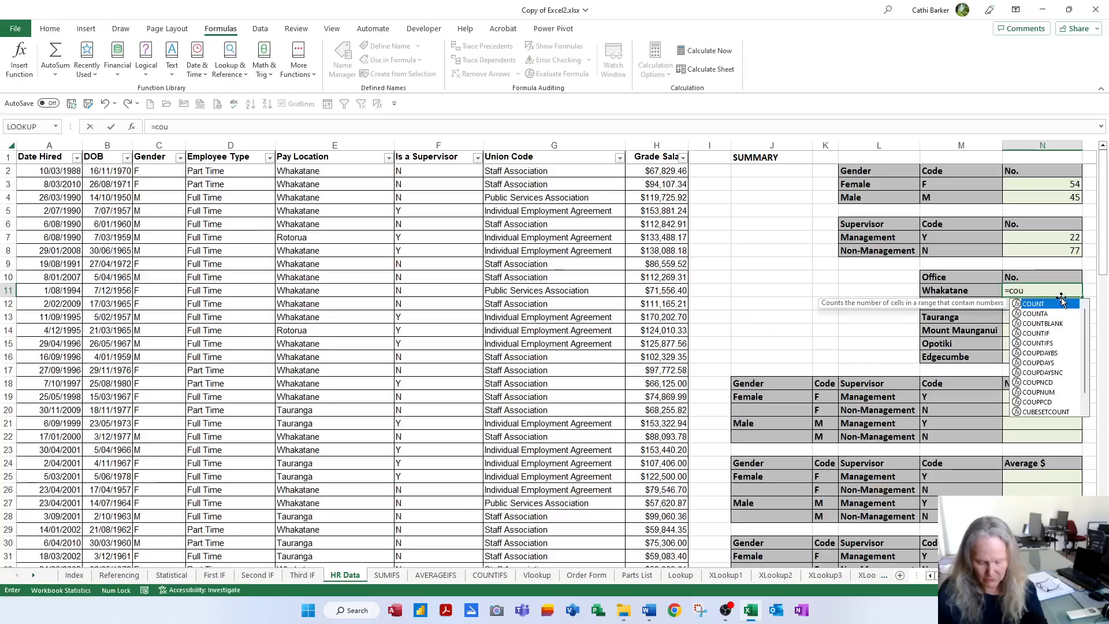
double_click(1038, 343)
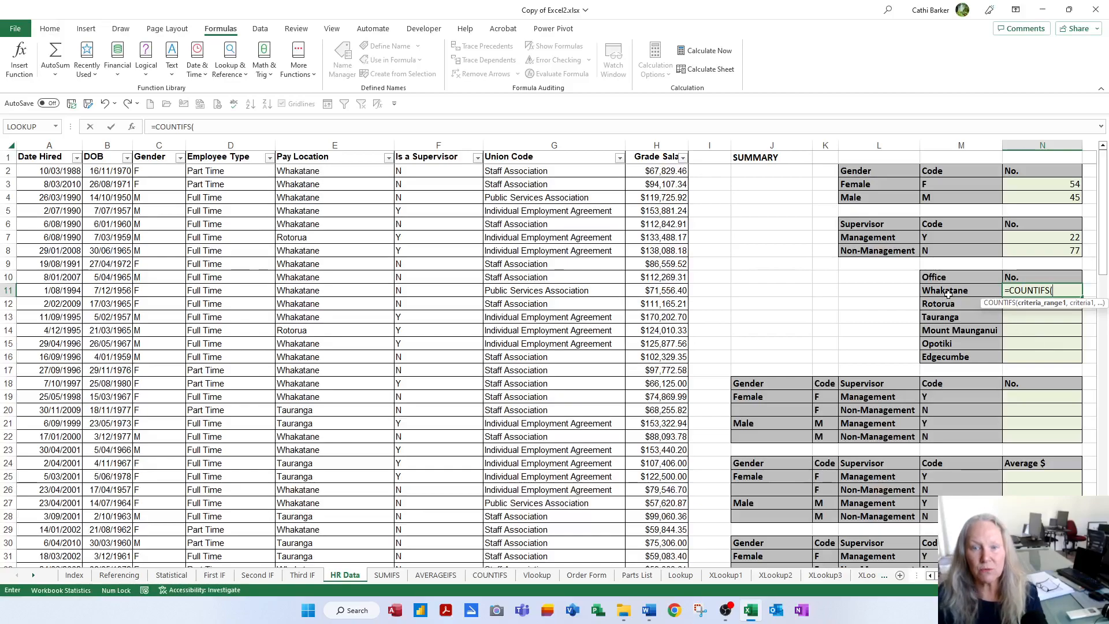
left_click(364, 146)
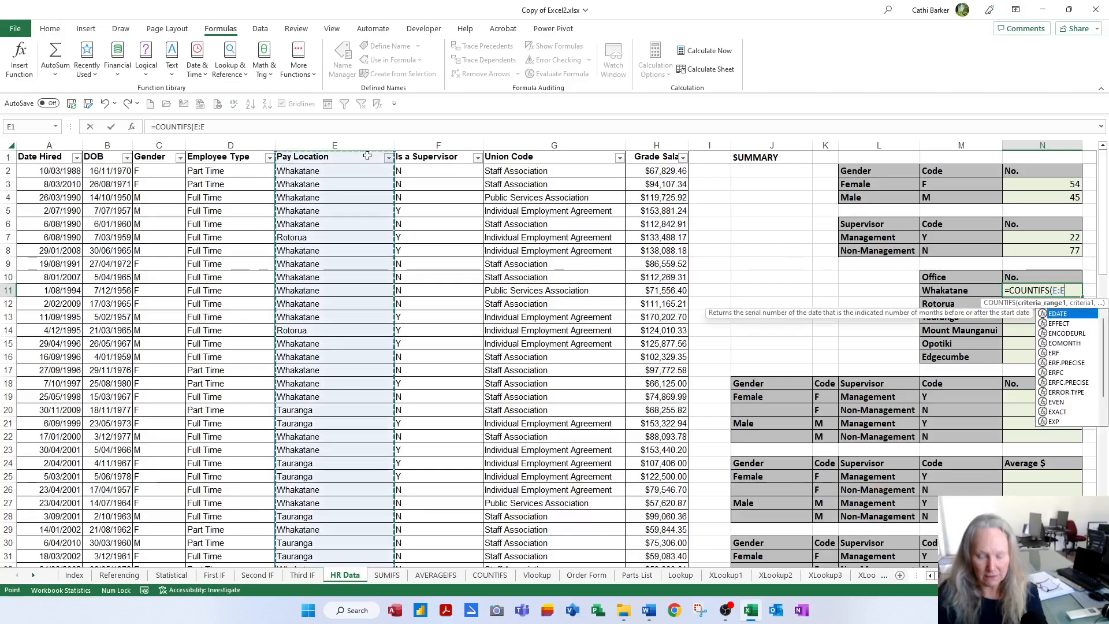
type(",")
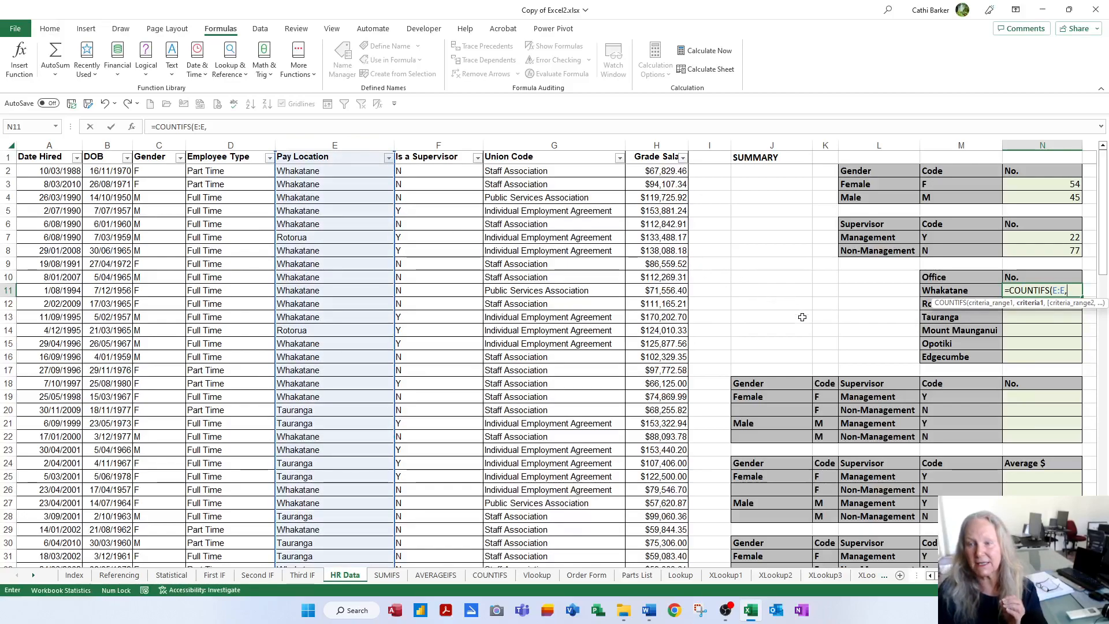
left_click(962, 291)
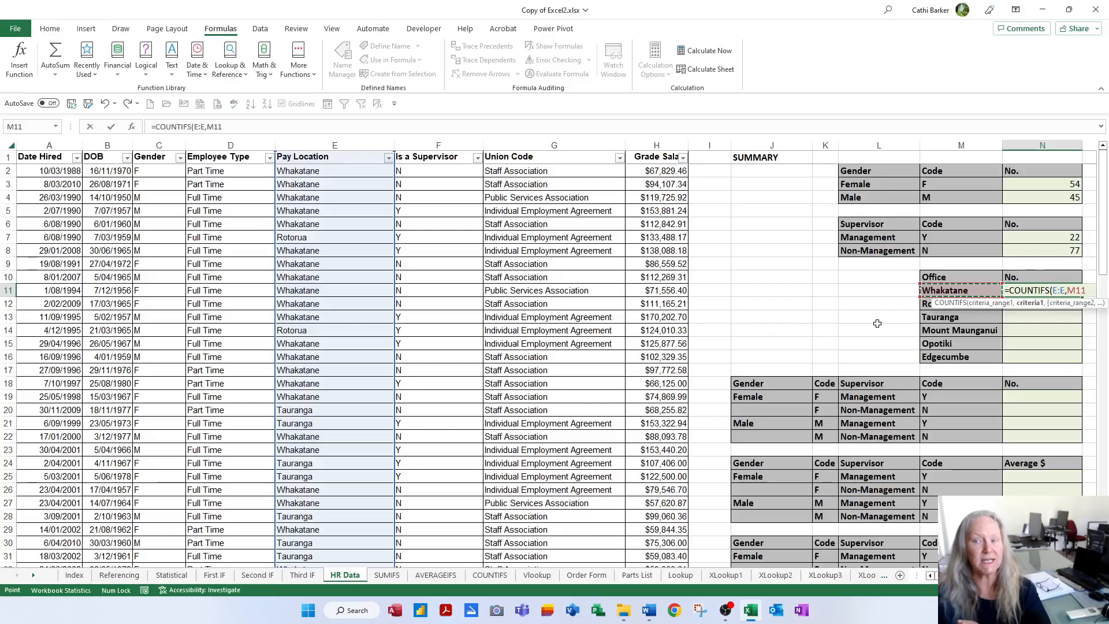
key("Return")
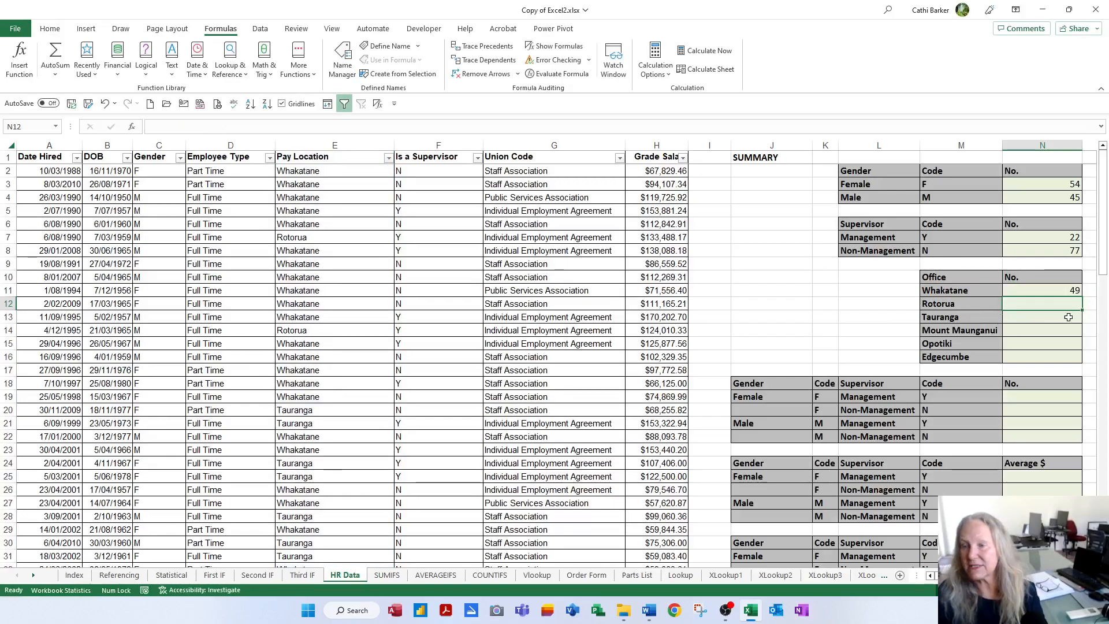
left_click(1071, 291)
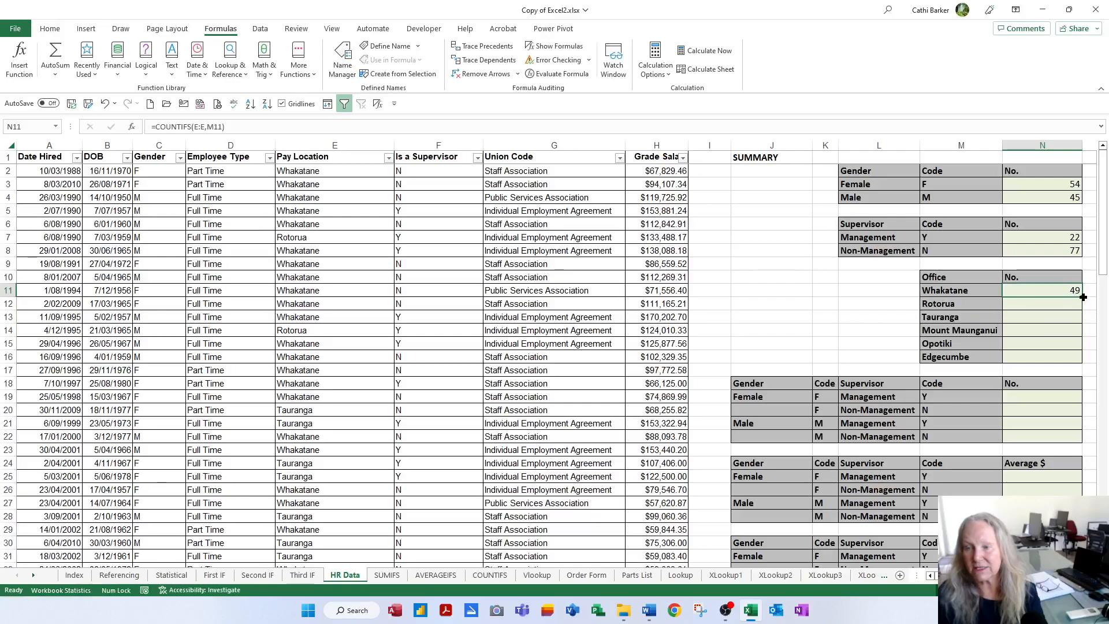
double_click(1083, 296)
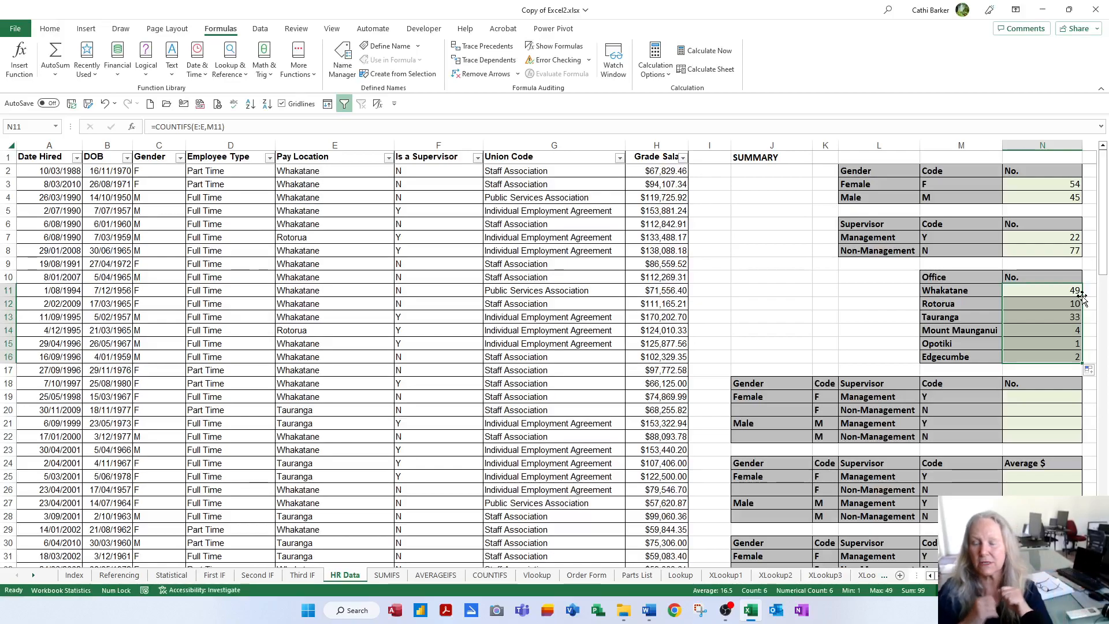
Step: Start a COUNTIFS formula in the Female Management count cell N19, matching Gender column C:C against code cell K19
left_click(1044, 403)
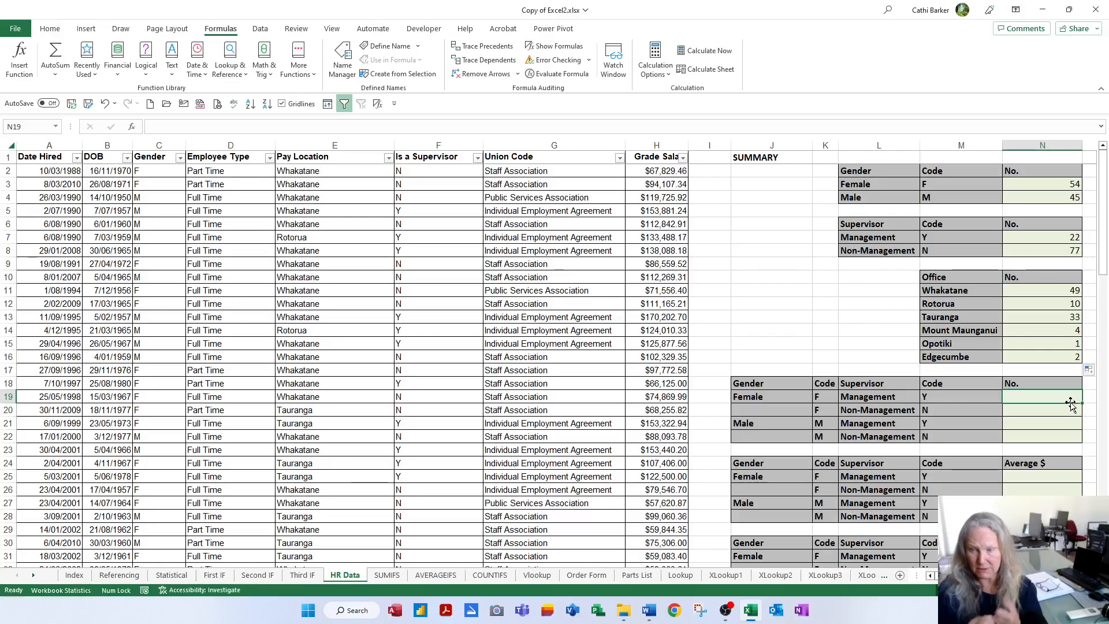
type("=cou")
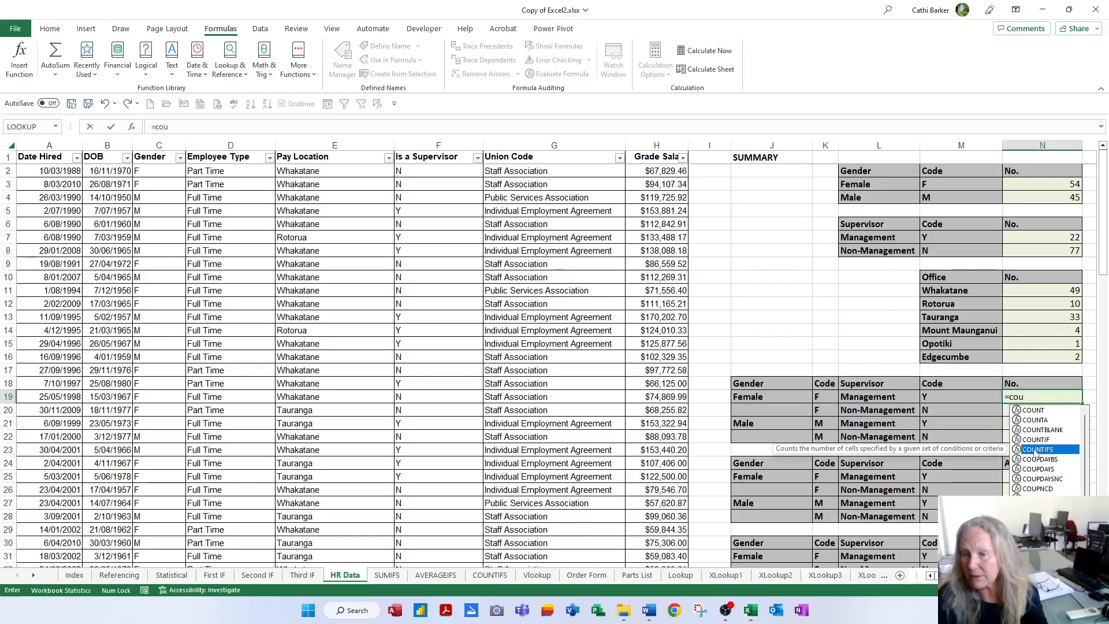
double_click(1034, 450)
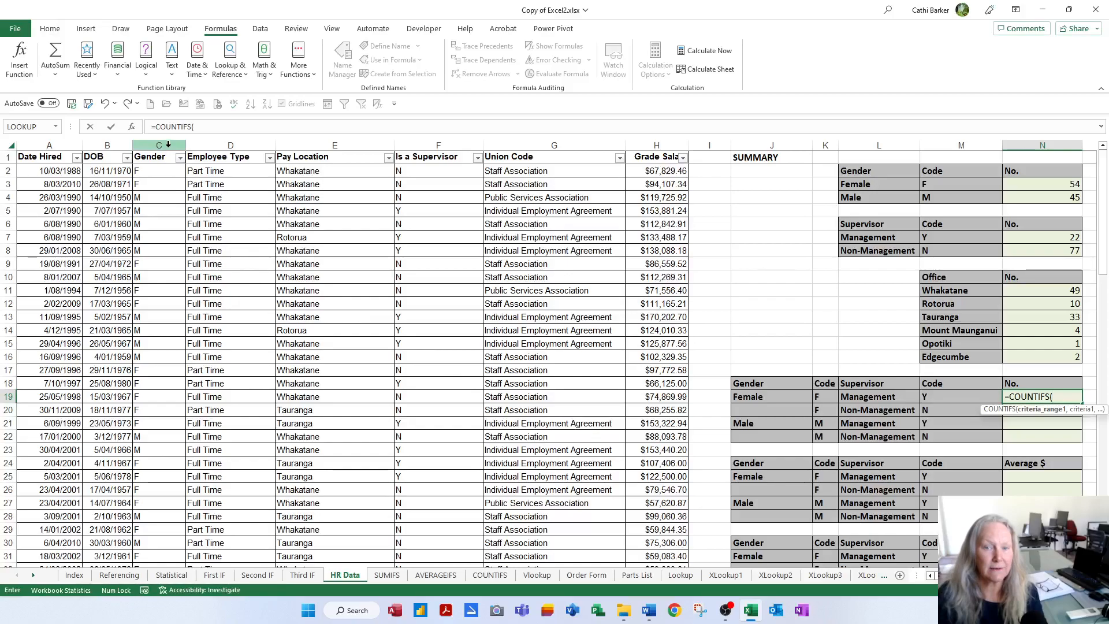
left_click(168, 145)
type(",")
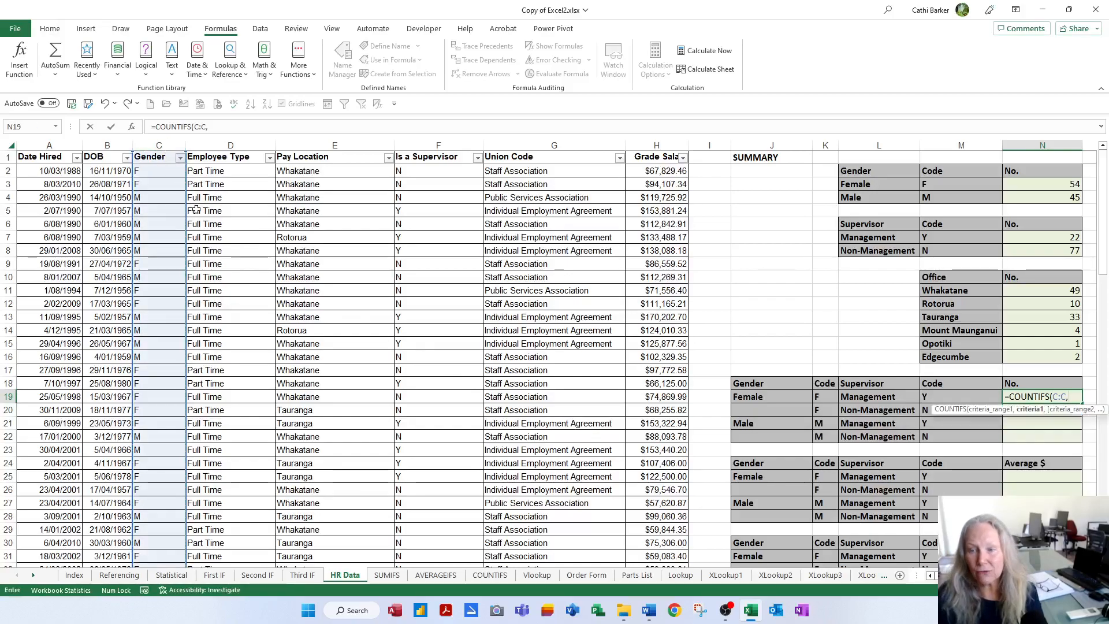
left_click(819, 395)
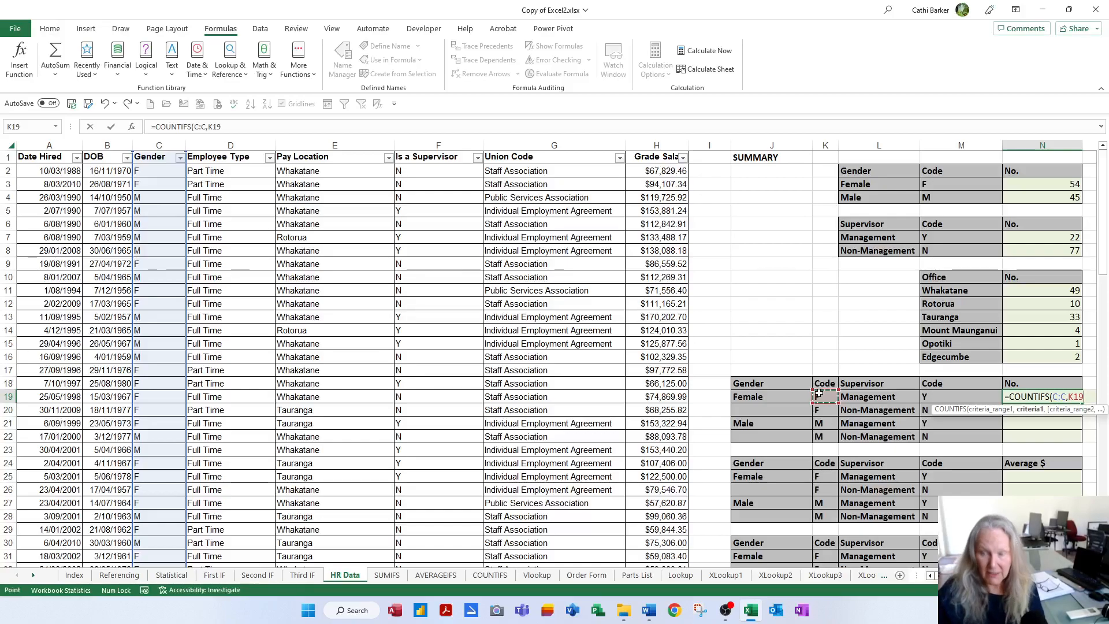
type(",")
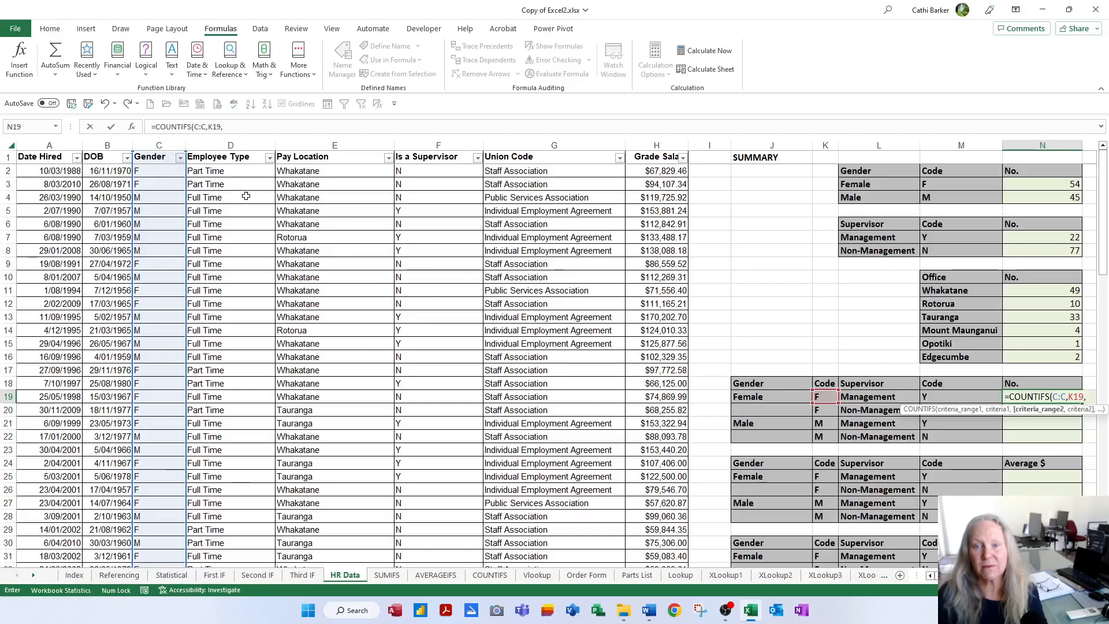
Step: Complete the N19 formula with supervisor column F:F matched against M19 and copy it down through the Male Non-Management row
left_click(449, 144)
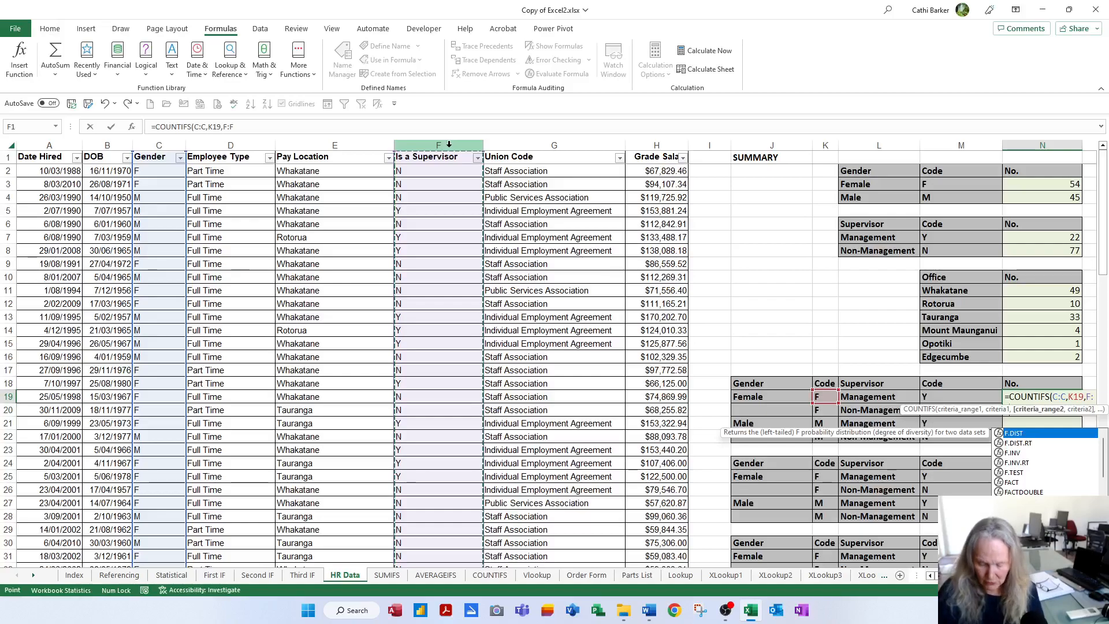
type(",")
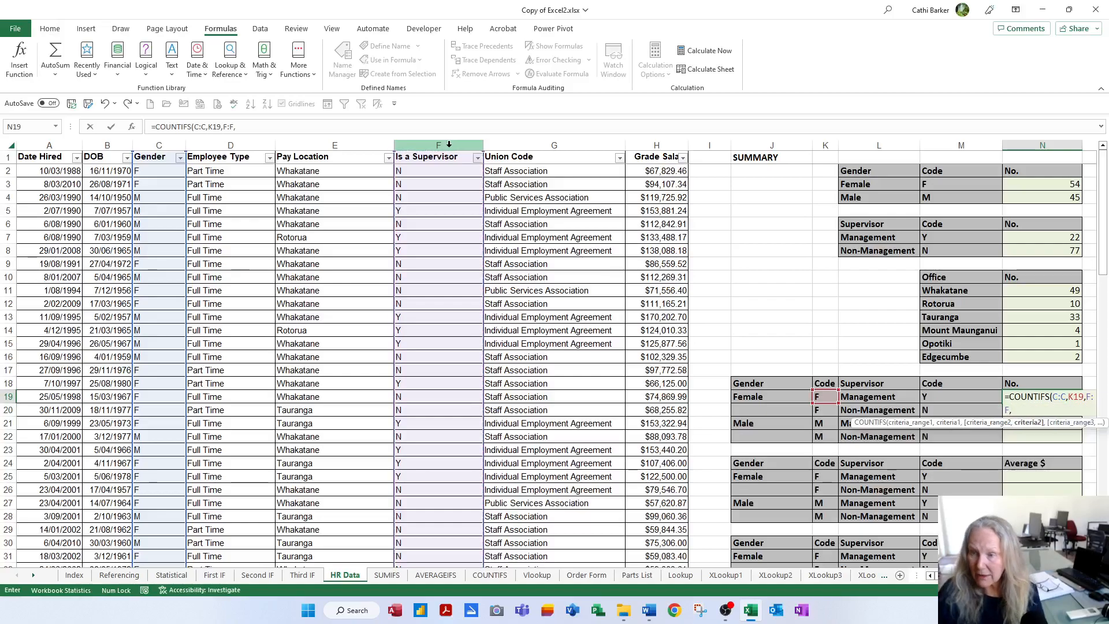
left_click(958, 397)
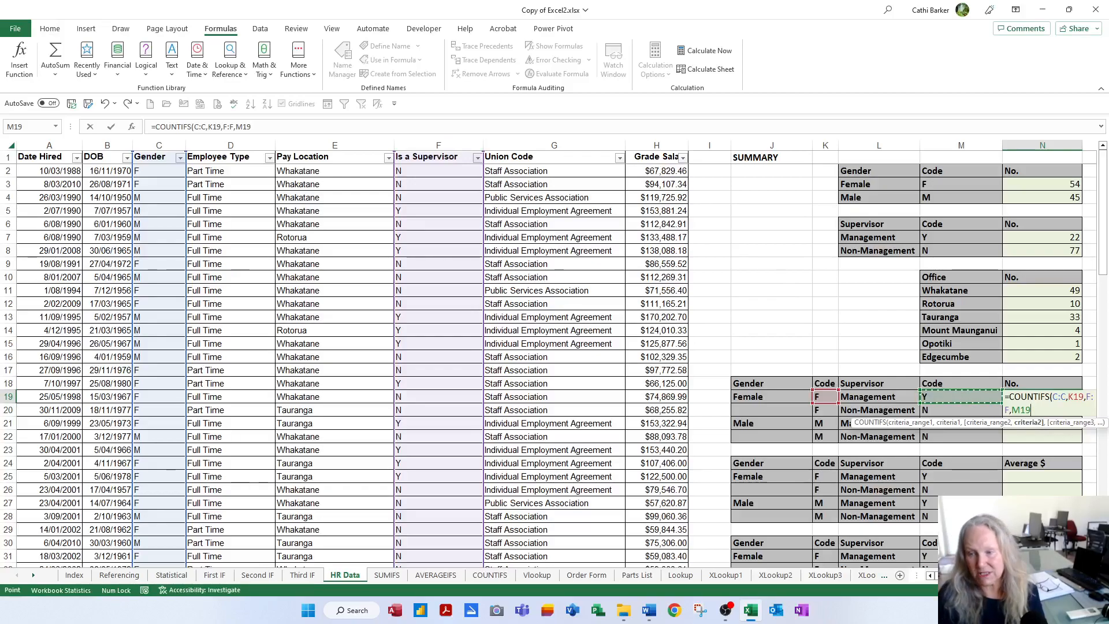
left_click(1095, 576)
left_click(1095, 576)
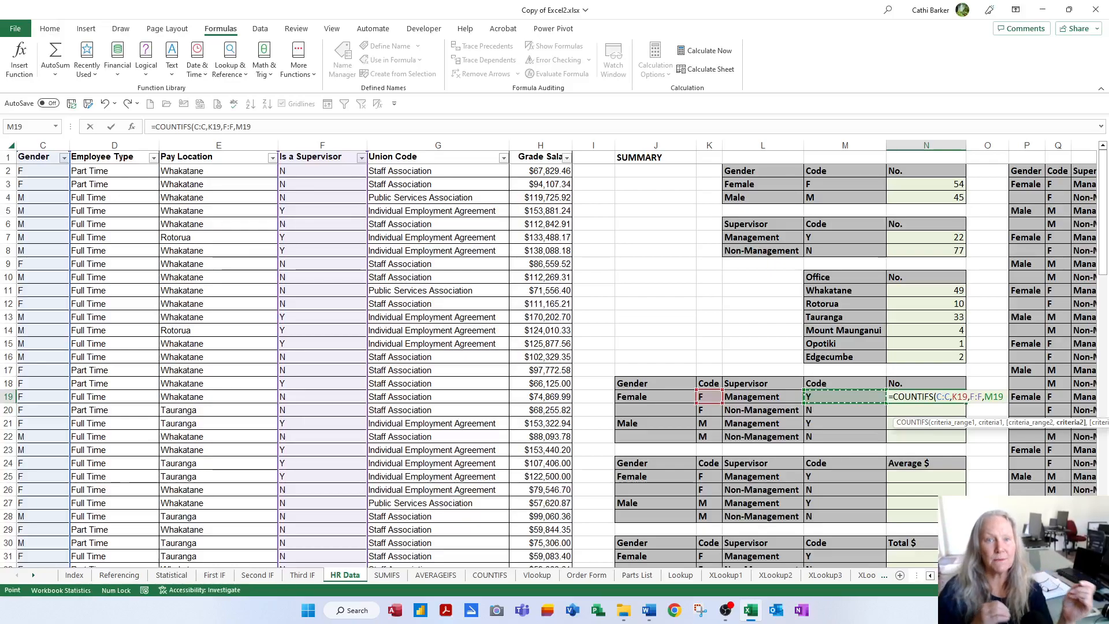
key("Return")
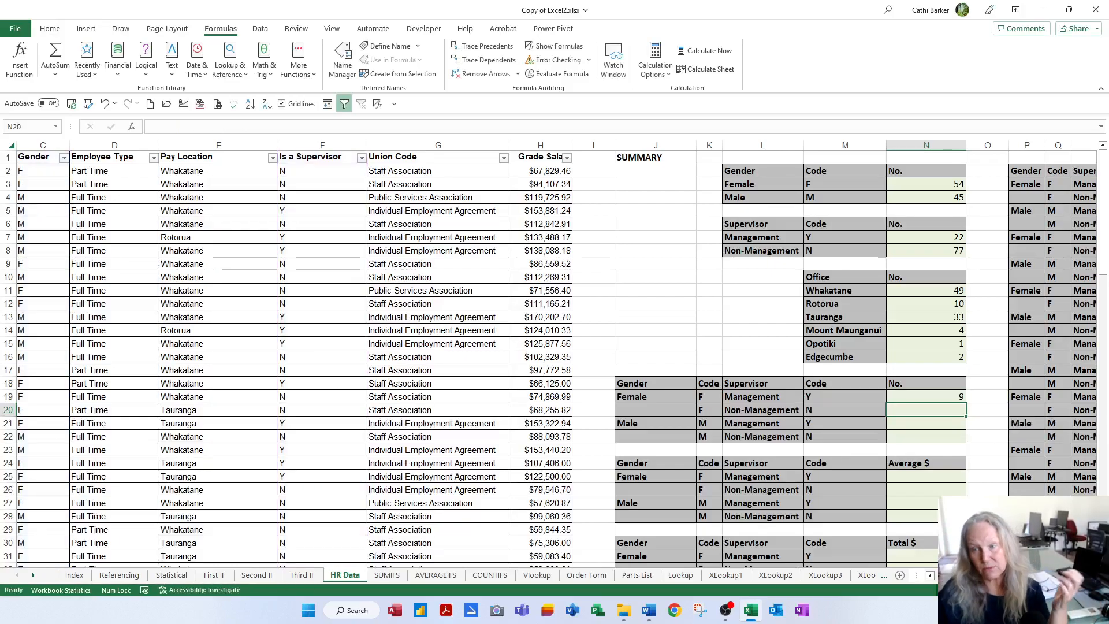
left_click(947, 397)
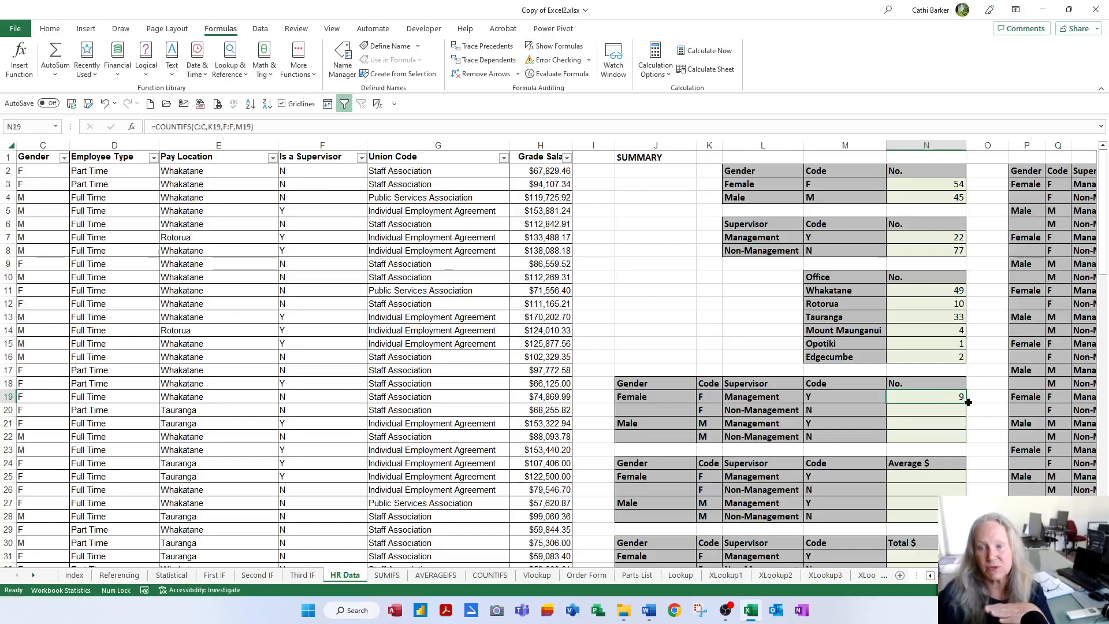
double_click(966, 402)
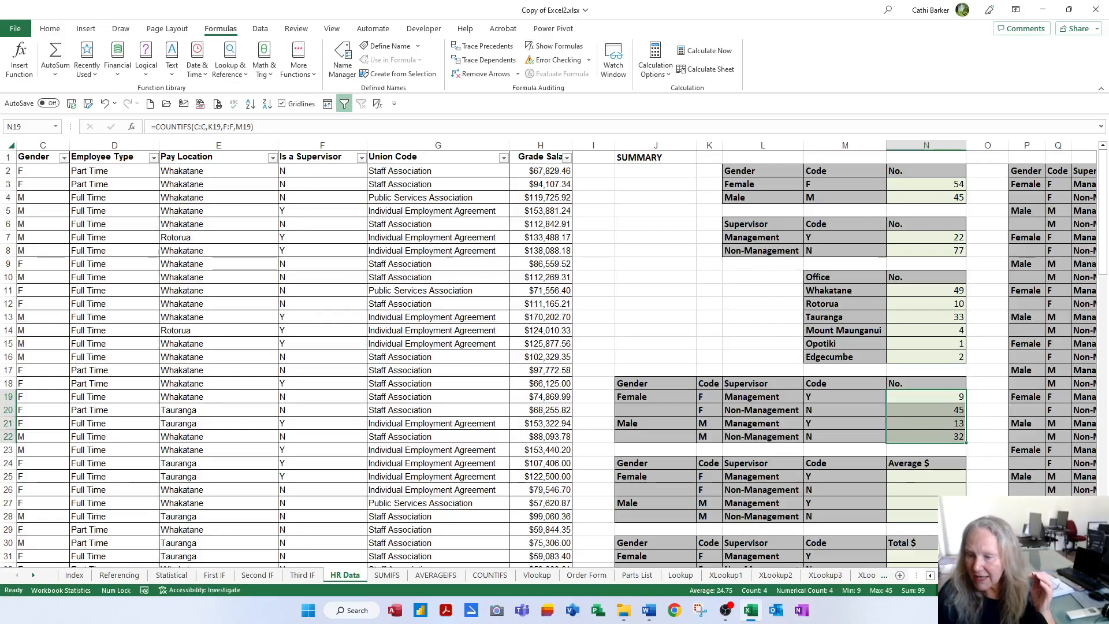
Step: Start a COUNTIFS formula in U3 of the gender, supervisor and office table, matching Gender column C:C against Q3
scroll(557, 353, "right", 4)
left_click(946, 185)
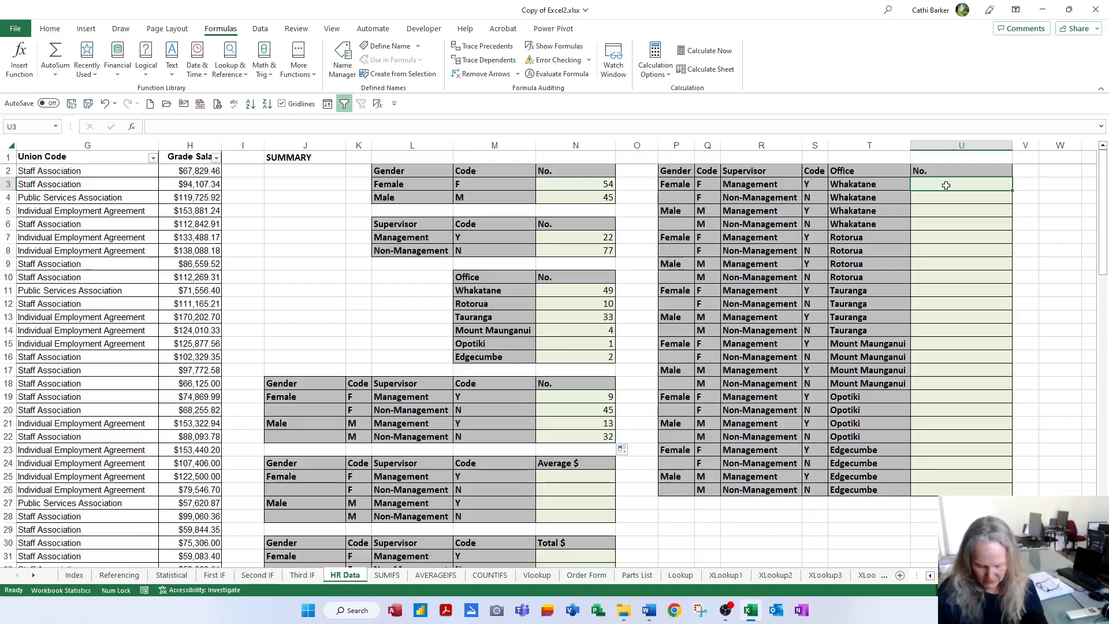
type("=cou")
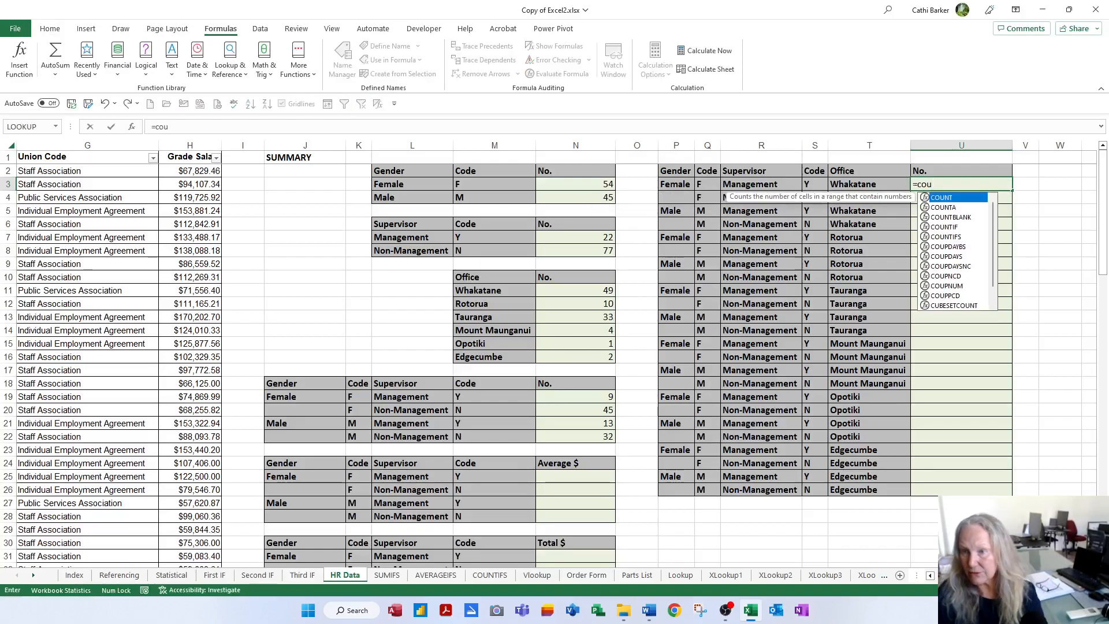
double_click(948, 237)
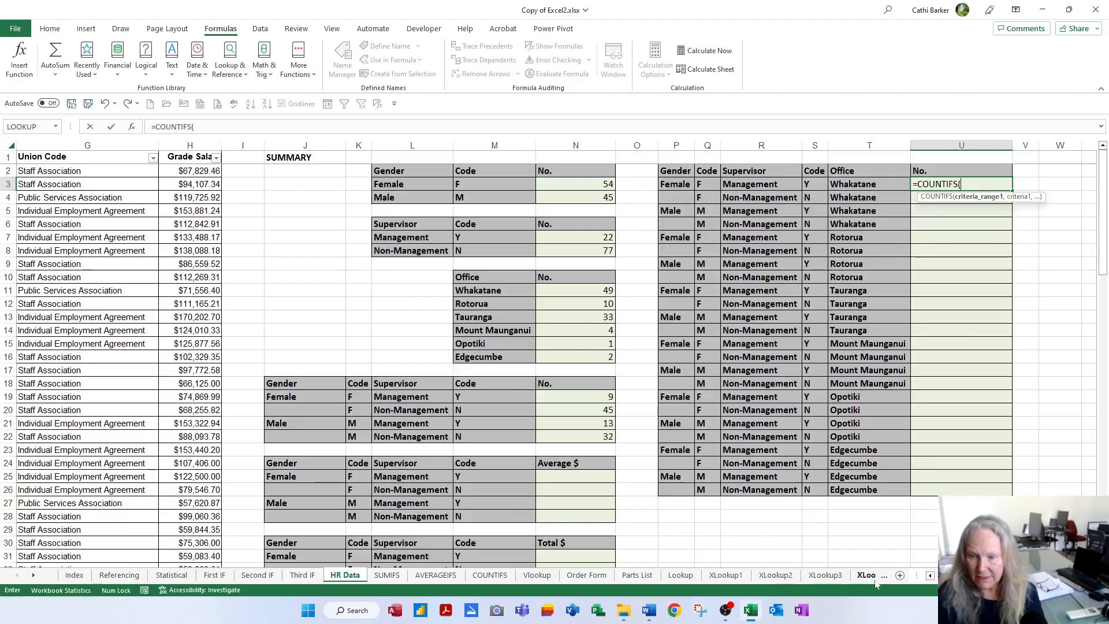
scroll(169, 144, "left", 3)
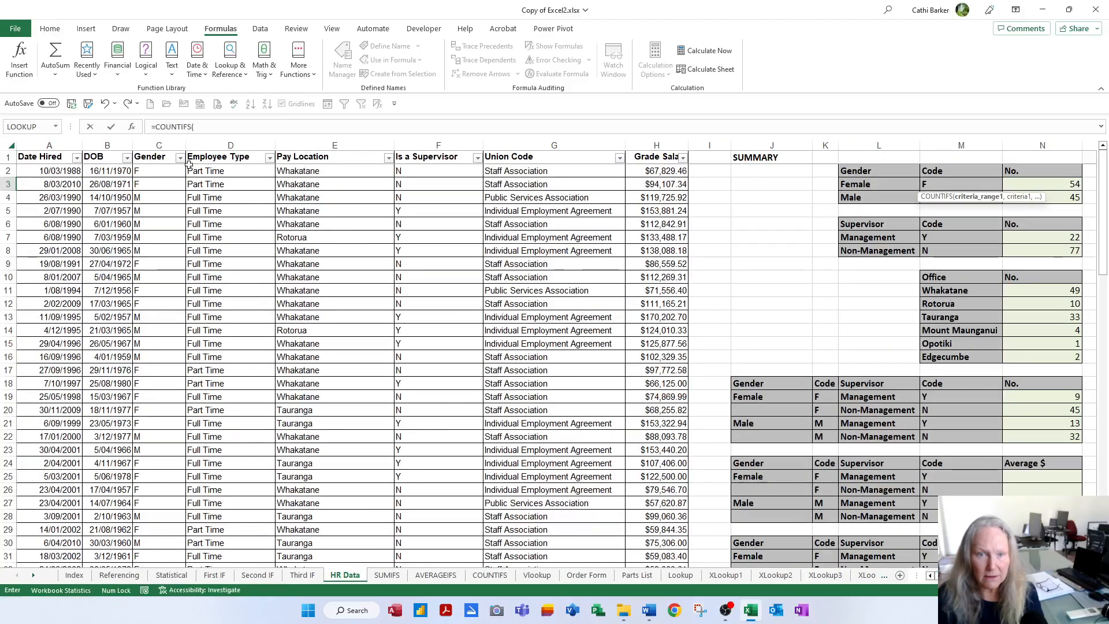
left_click(169, 143)
type(",")
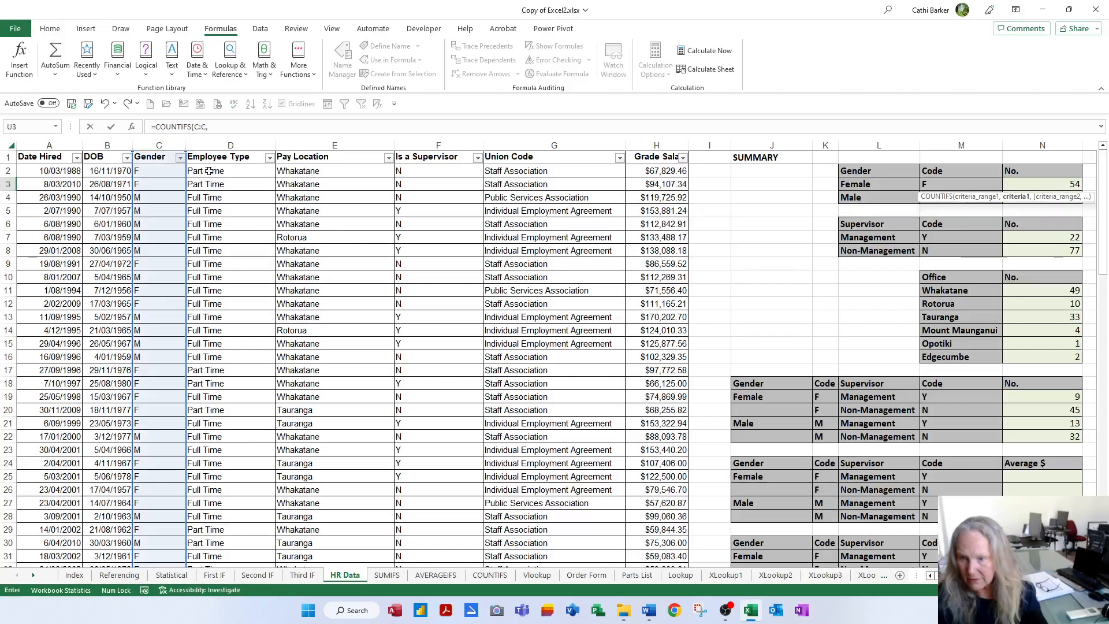
scroll(169, 144, "right", 3)
scroll(169, 145, "right", 2)
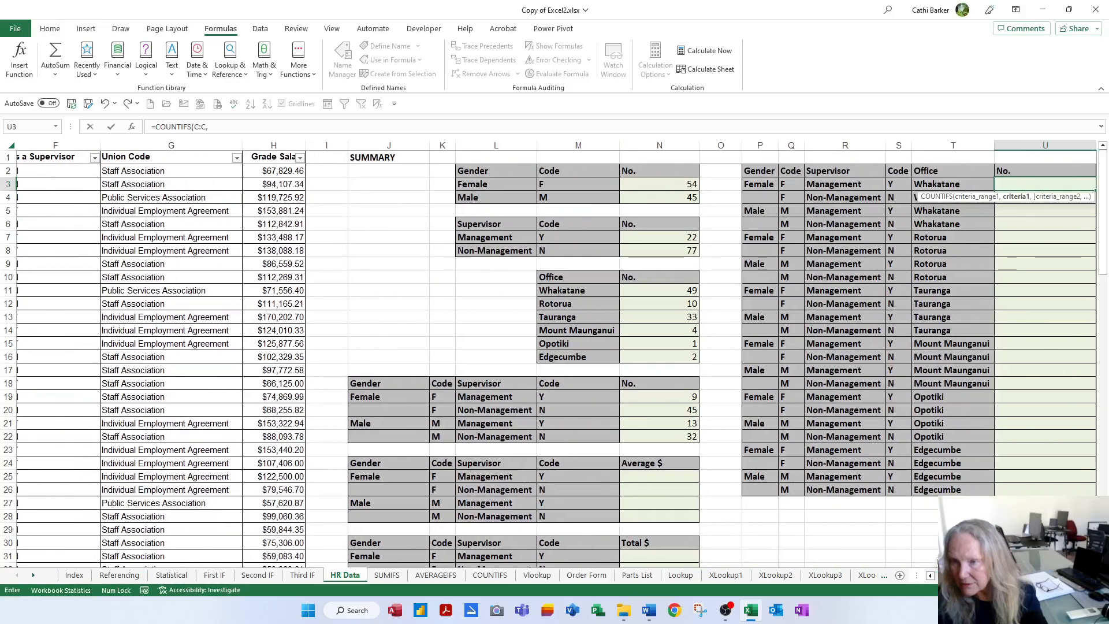
left_click(790, 186)
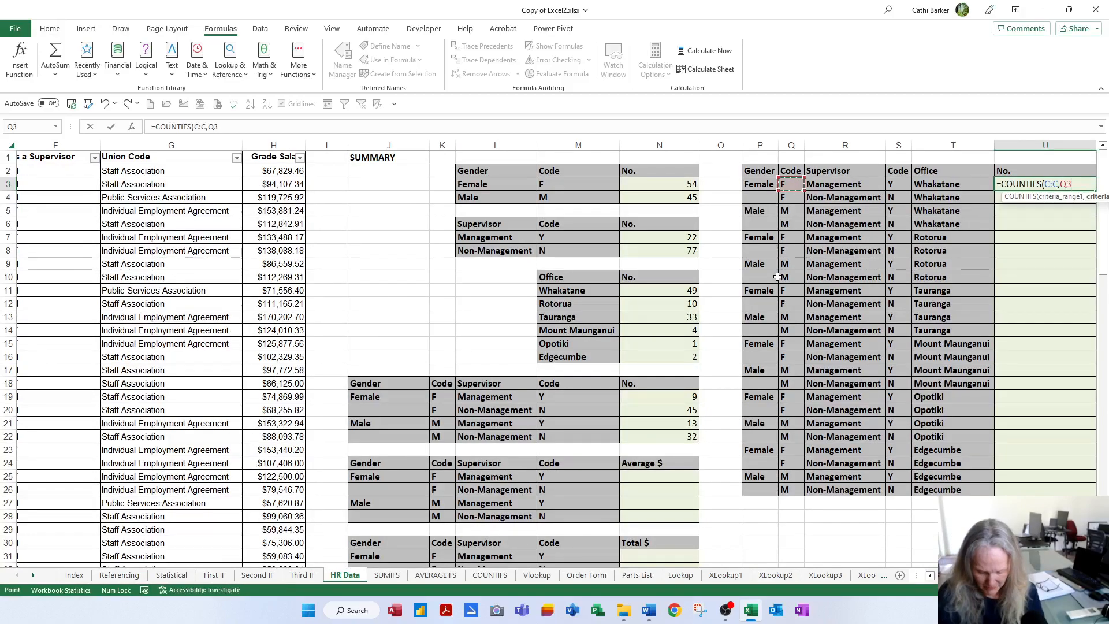
type(",")
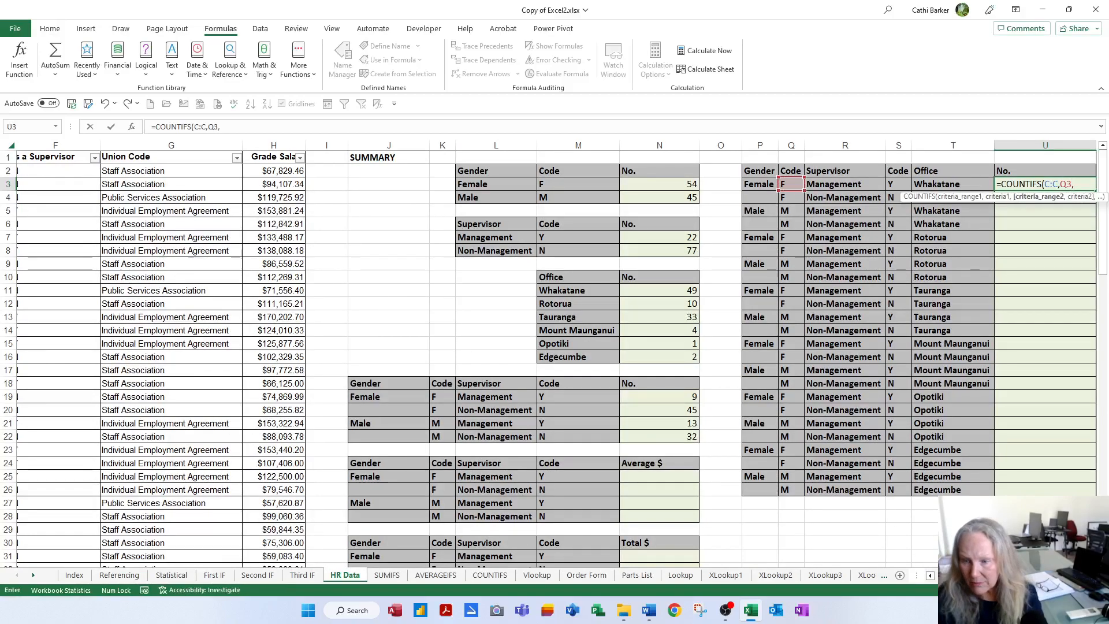
Step: Add a second condition to the U3 formula, matching the Is a Supervisor column F:F against code cell S3
scroll(758, 446, "left", 3)
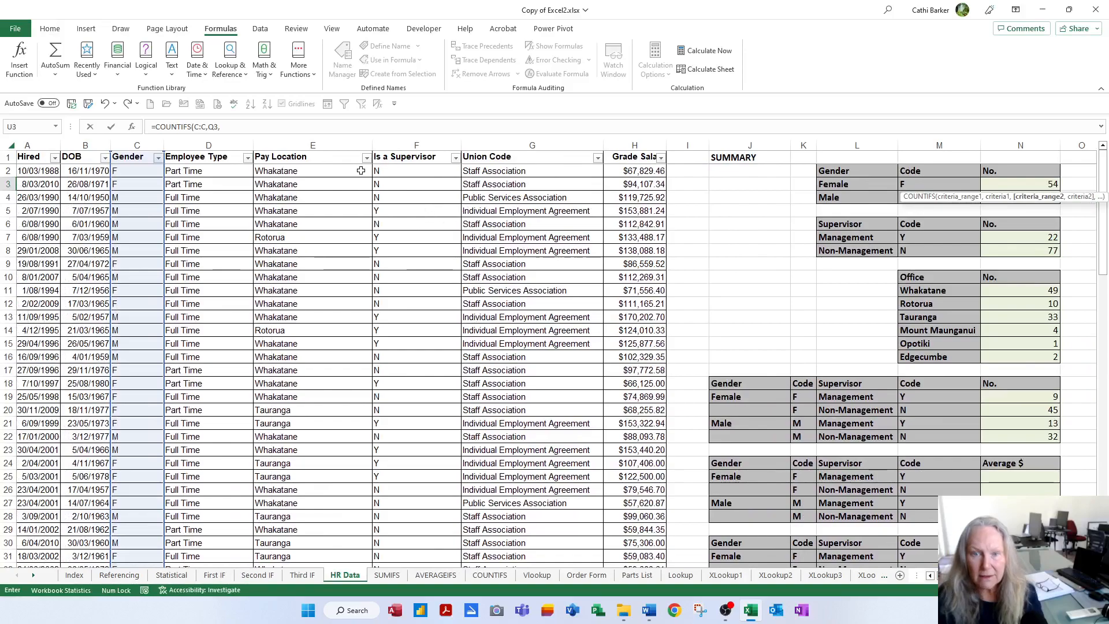
left_click(406, 145)
type(",")
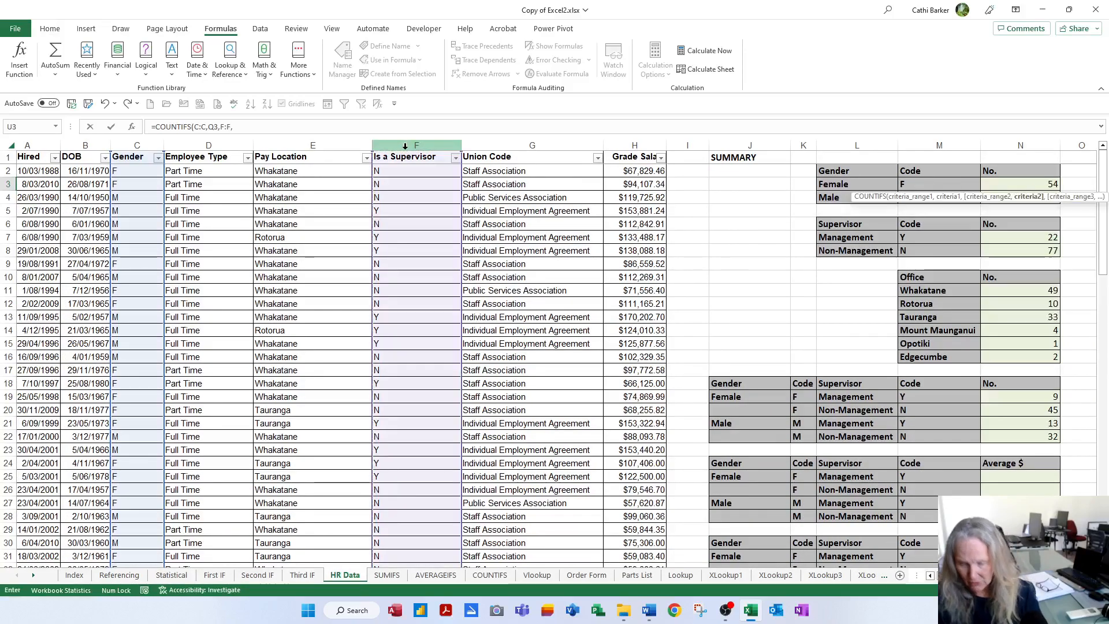
scroll(555, 347, "right", 3)
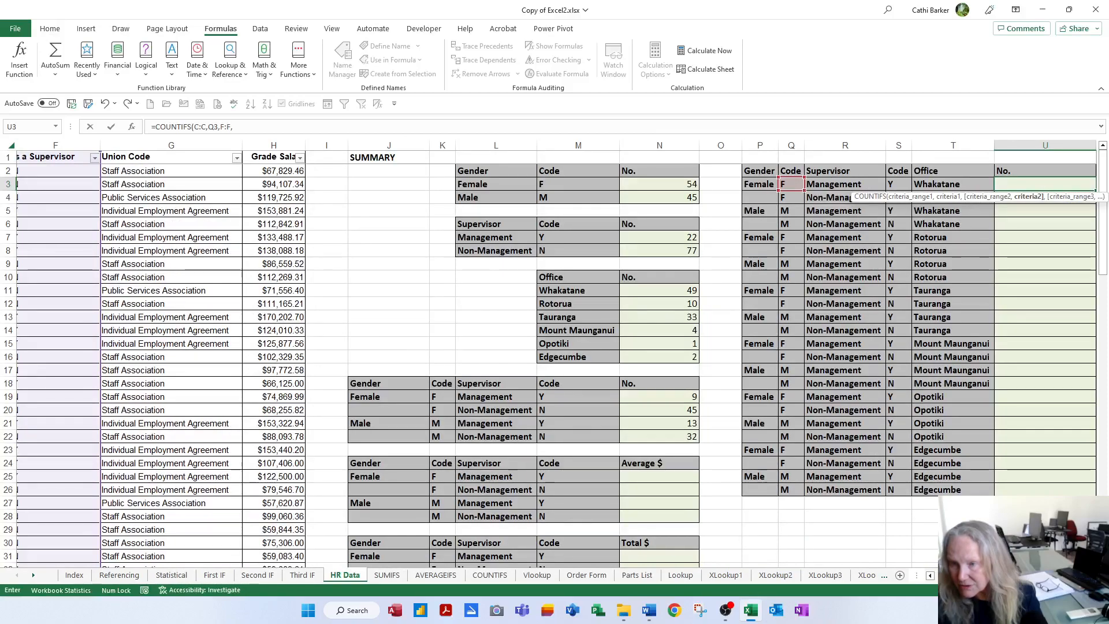
left_click(895, 183)
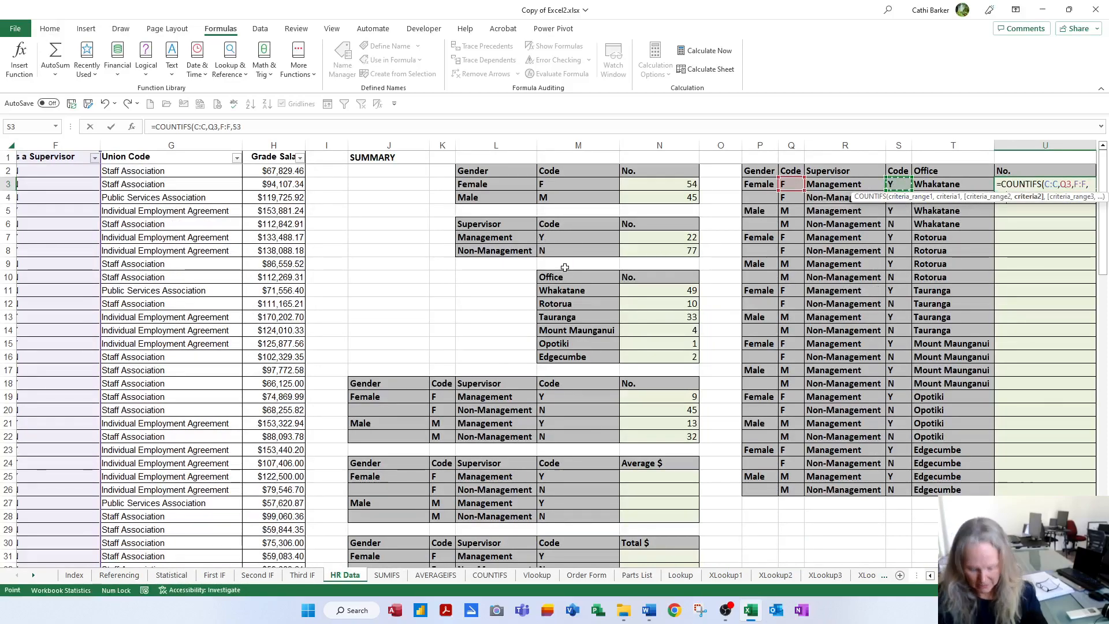
type(",")
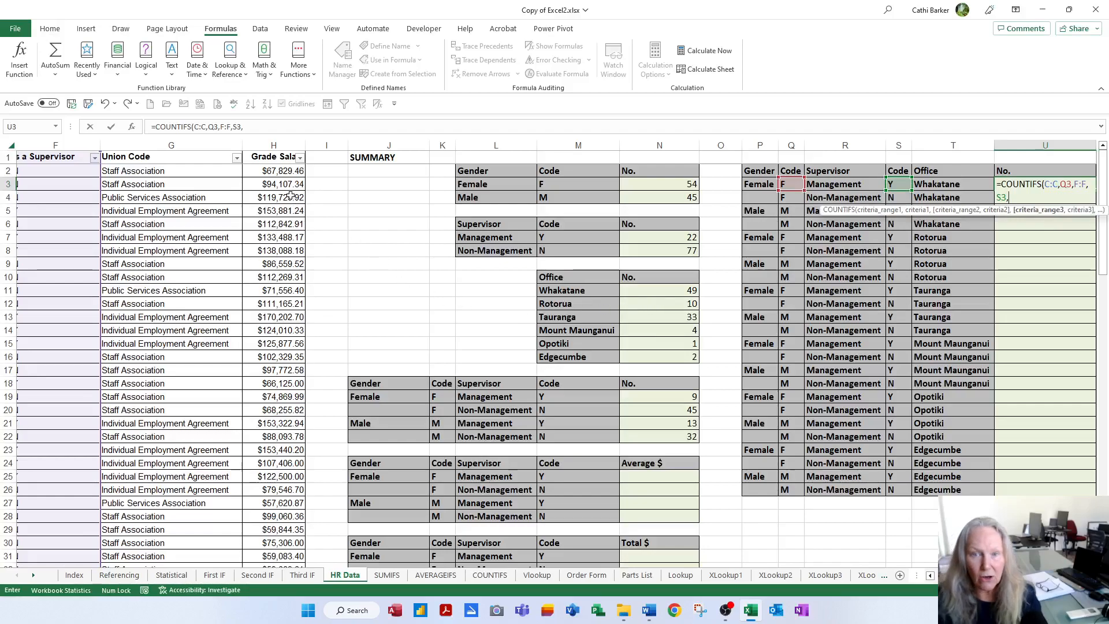
Step: Complete the U3 formula with Pay Location column E:E matched against office cell T3 and copy it down through the last Edgecumbe row
scroll(651, 368, "left", 4)
left_click(295, 147)
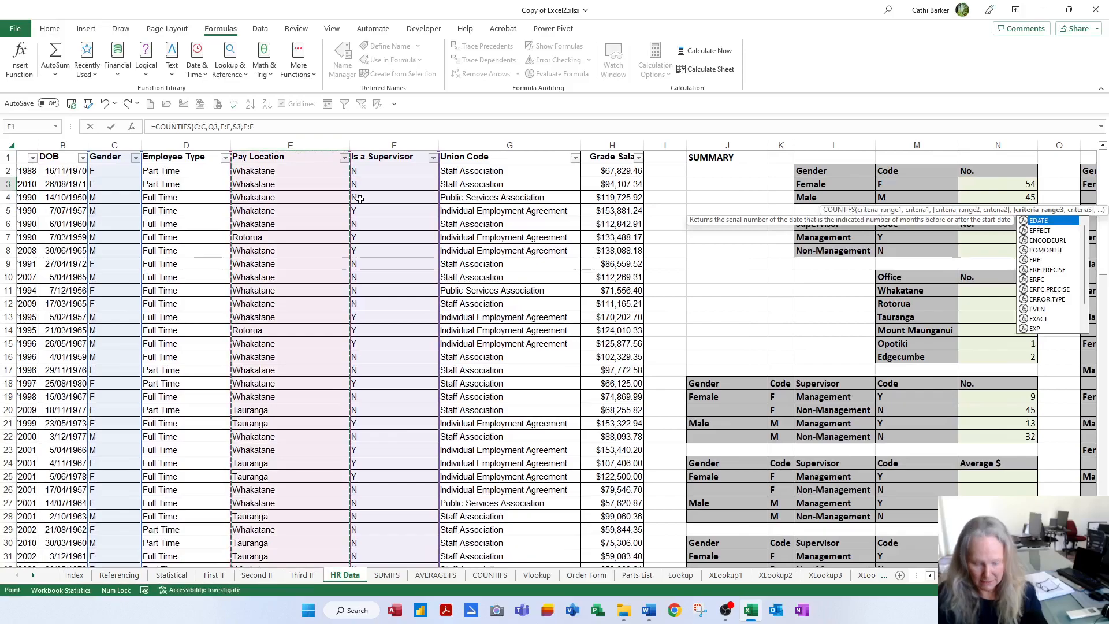
type(",")
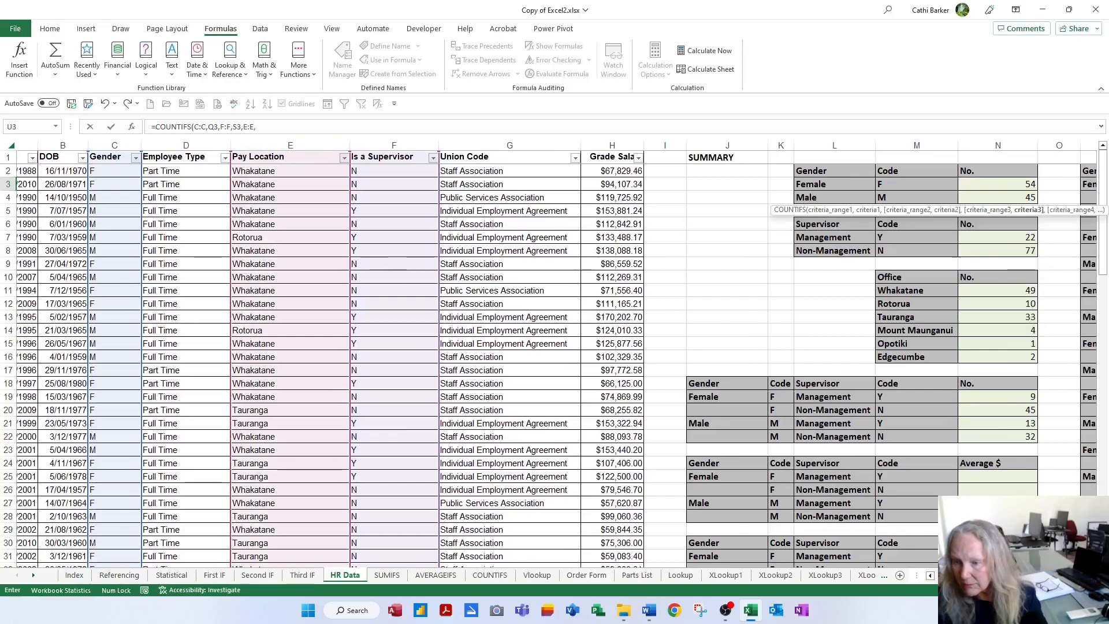
scroll(951, 225, "right", 4)
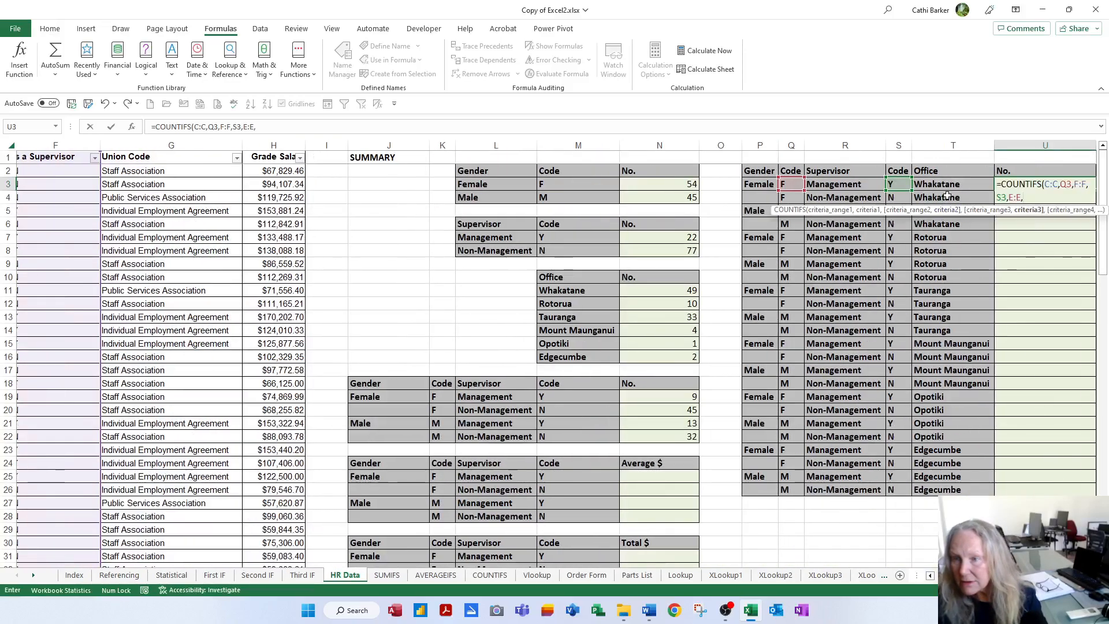
left_click(948, 185)
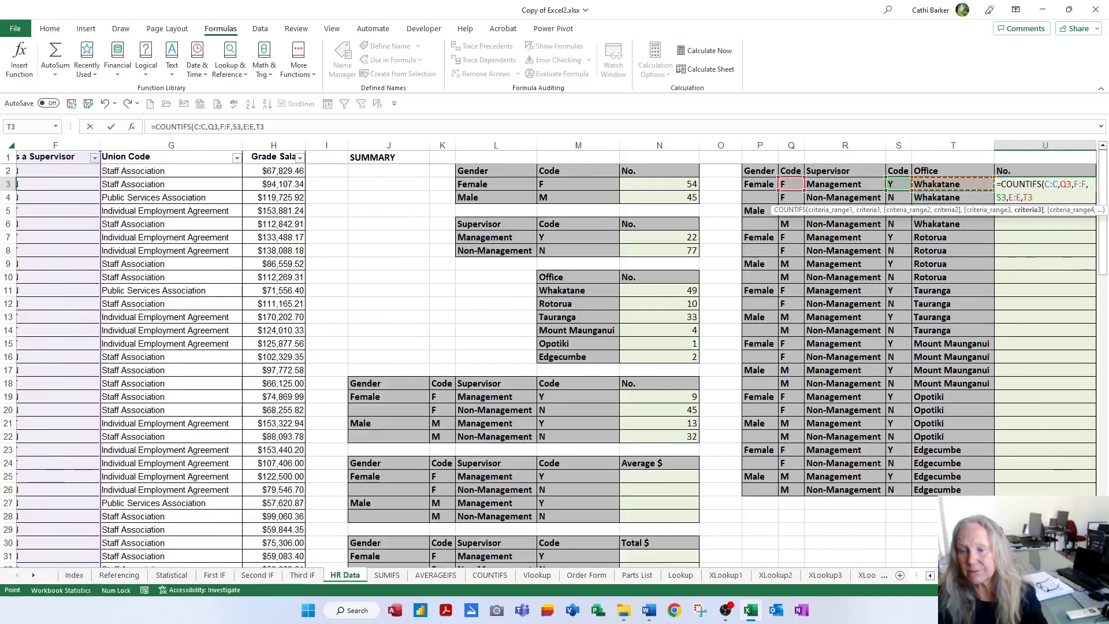
scroll(817, 261, "right", 3)
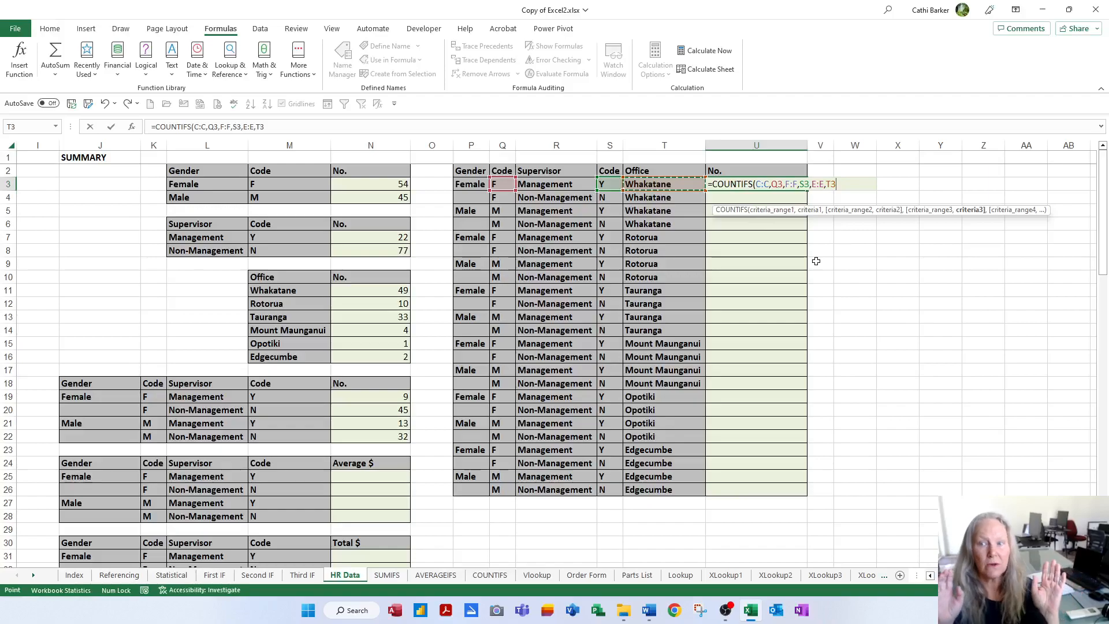
key("Return")
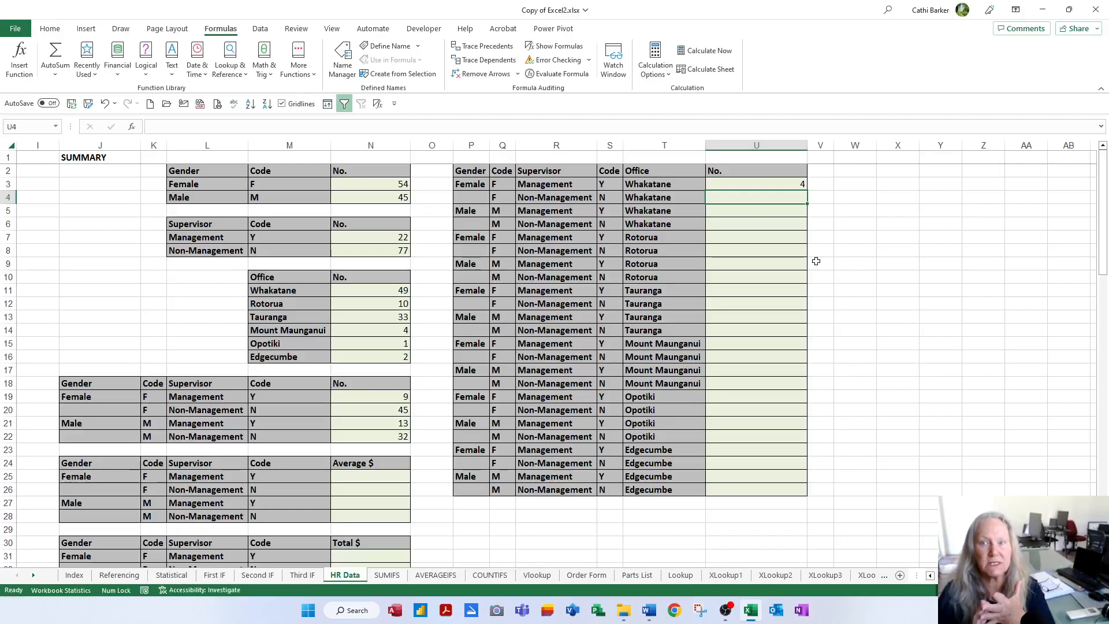
left_click(791, 185)
double_click(809, 191)
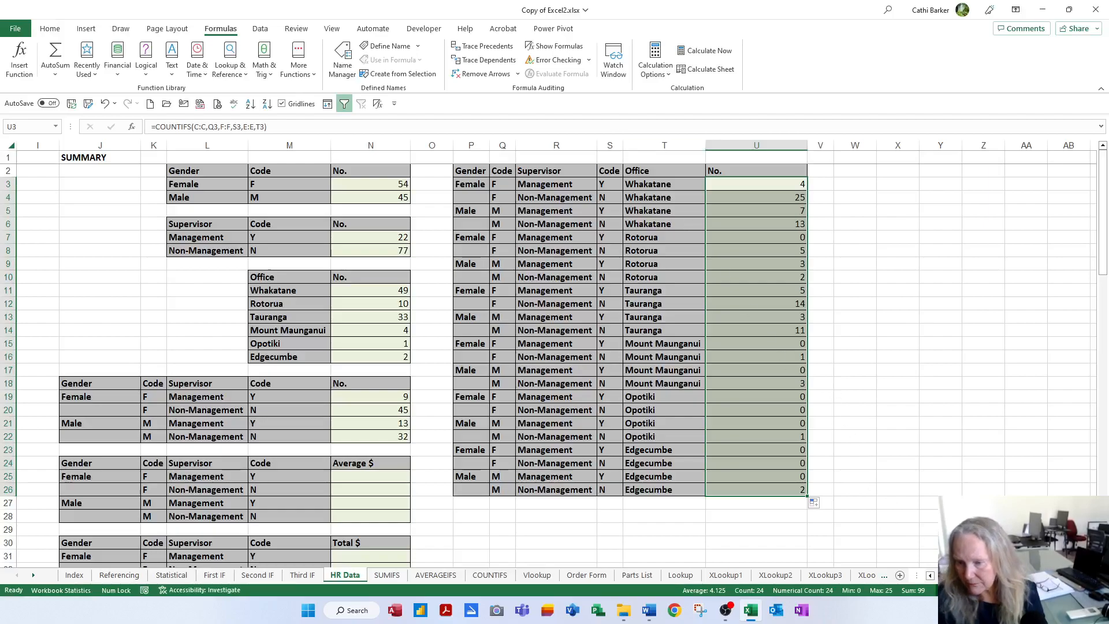
Step: Start an AVERAGEIFS formula in the Female Management Average $ cell N25, averaging the Grade Salary column H:H
scroll(930, 503, "left", 6)
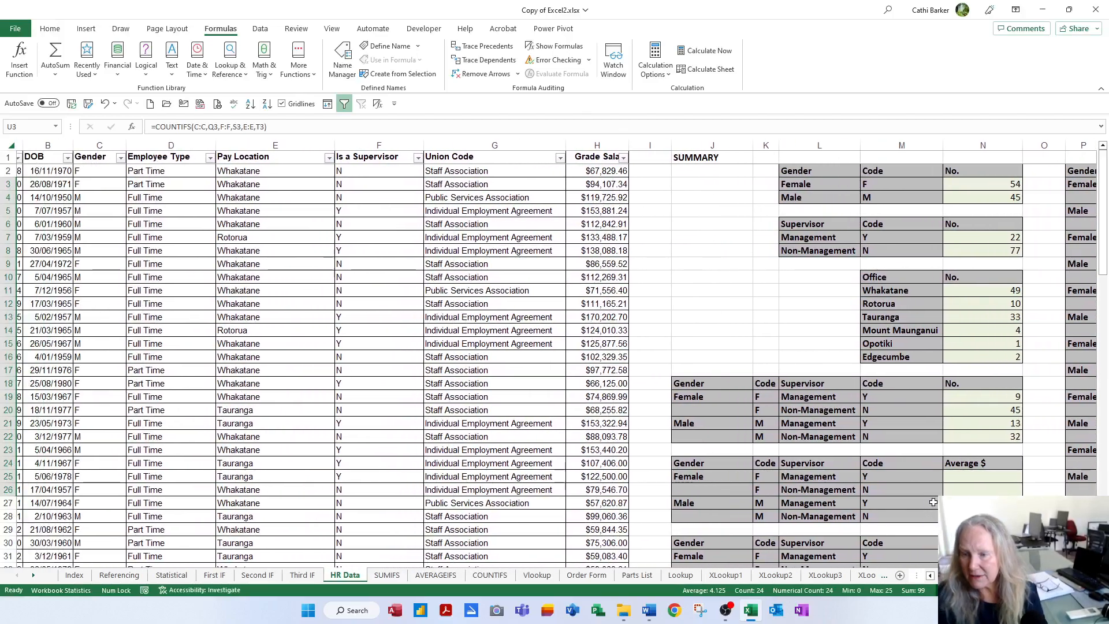
left_click(982, 476)
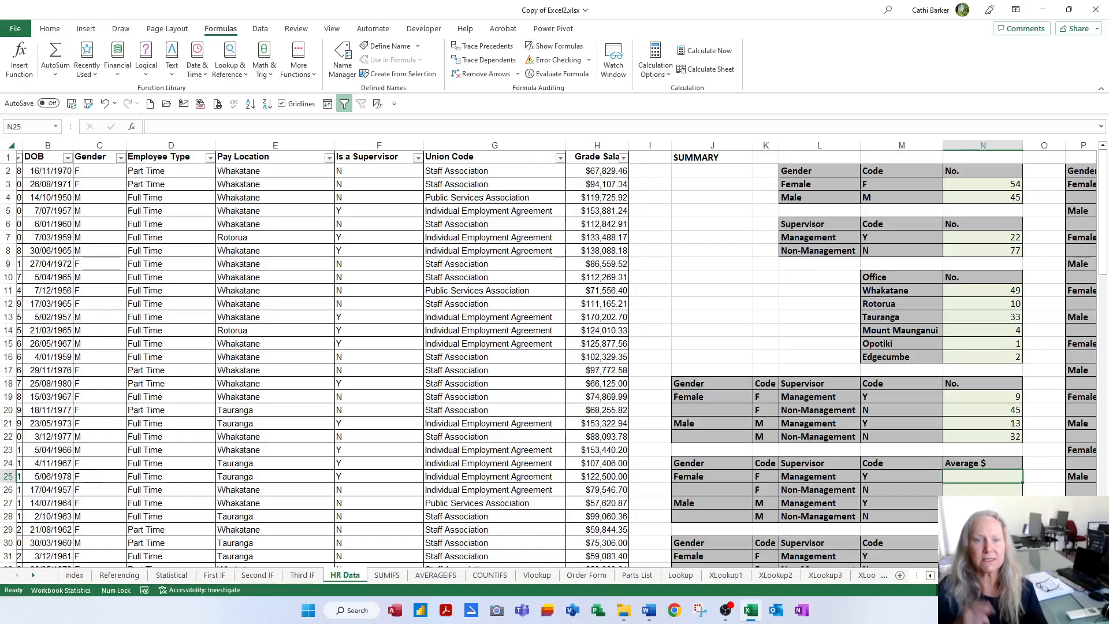
type("=av")
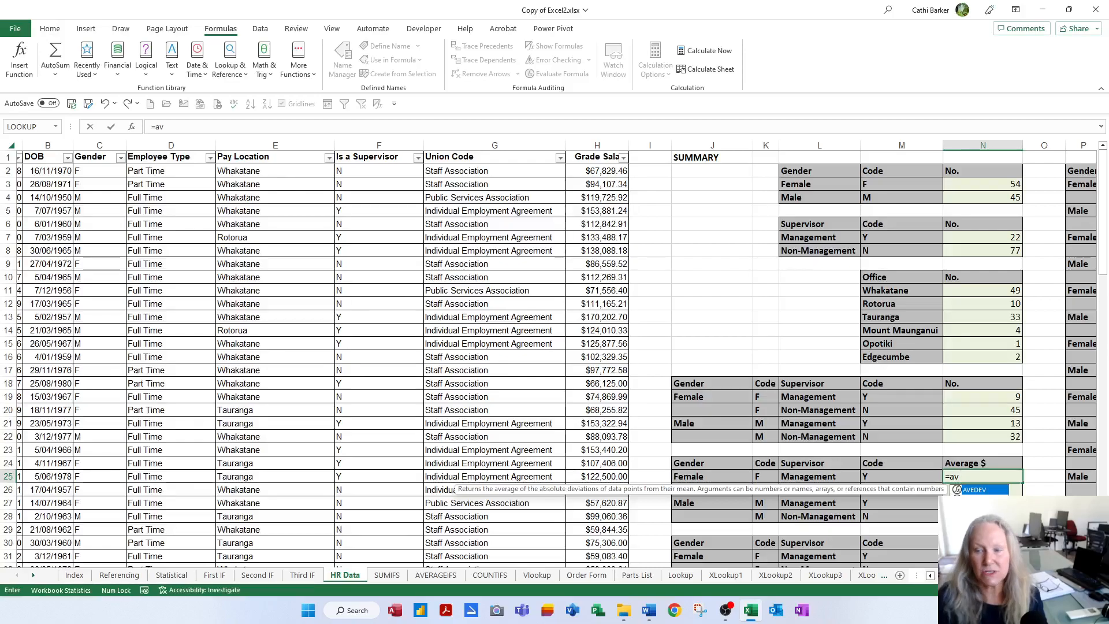
double_click(976, 531)
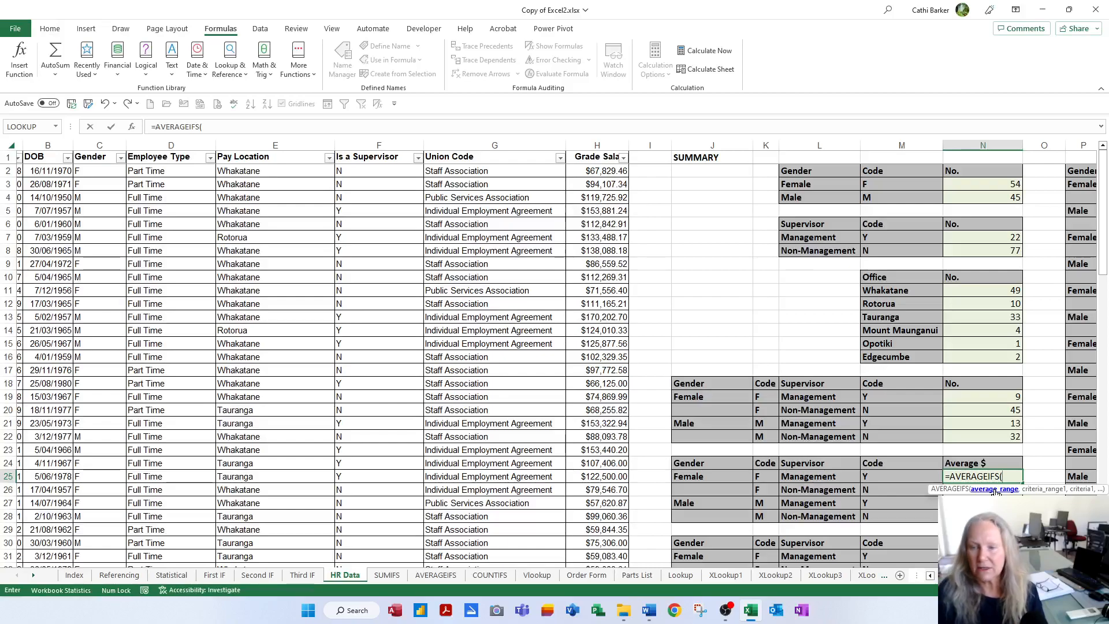
left_click(598, 145)
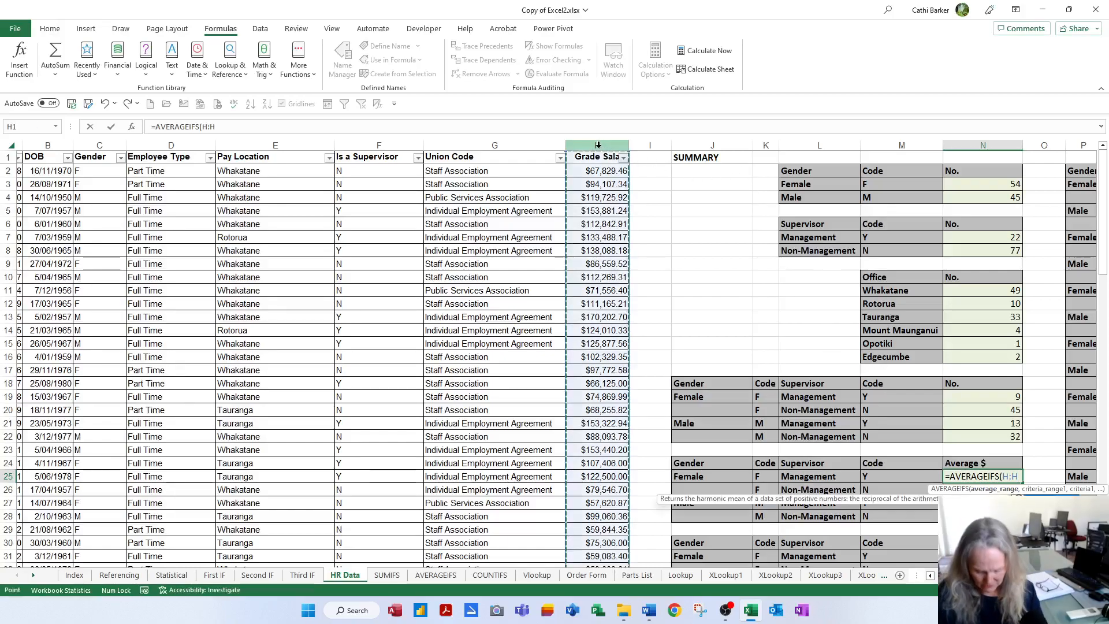
type(",")
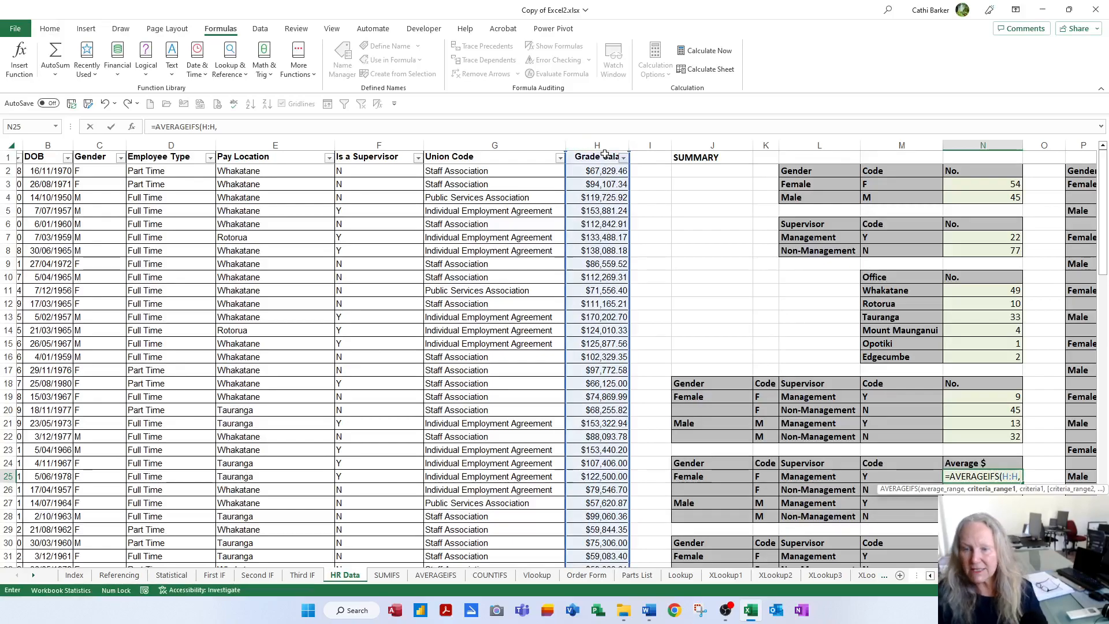
Step: Complete the N25 formula by matching Gender column C:C against K25 and Is a Supervisor column F:F against M25
left_click(100, 141)
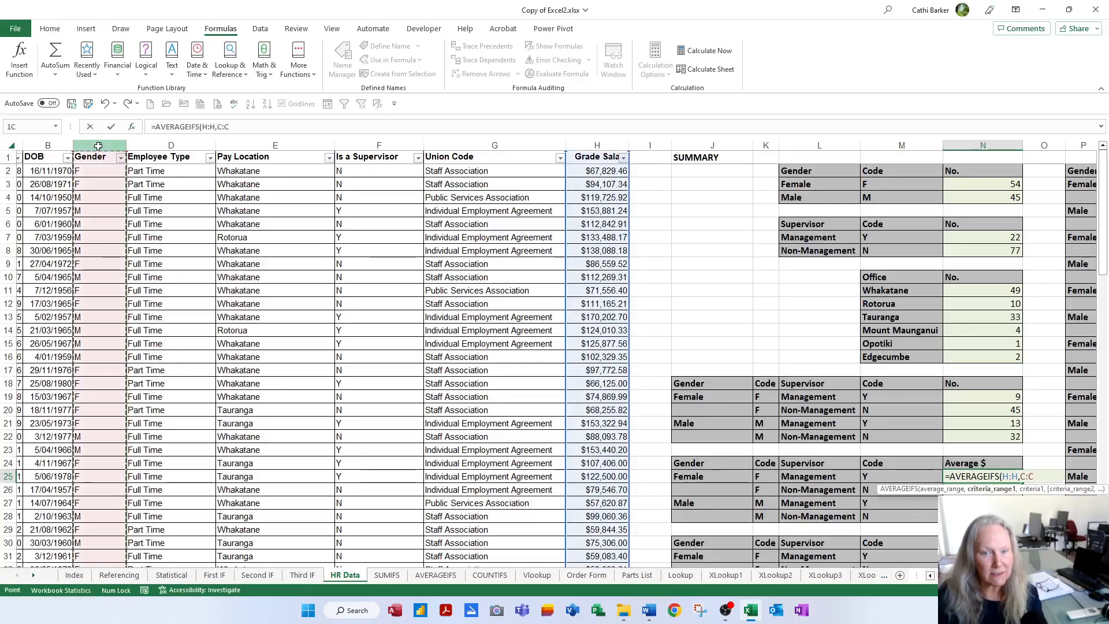
type(",")
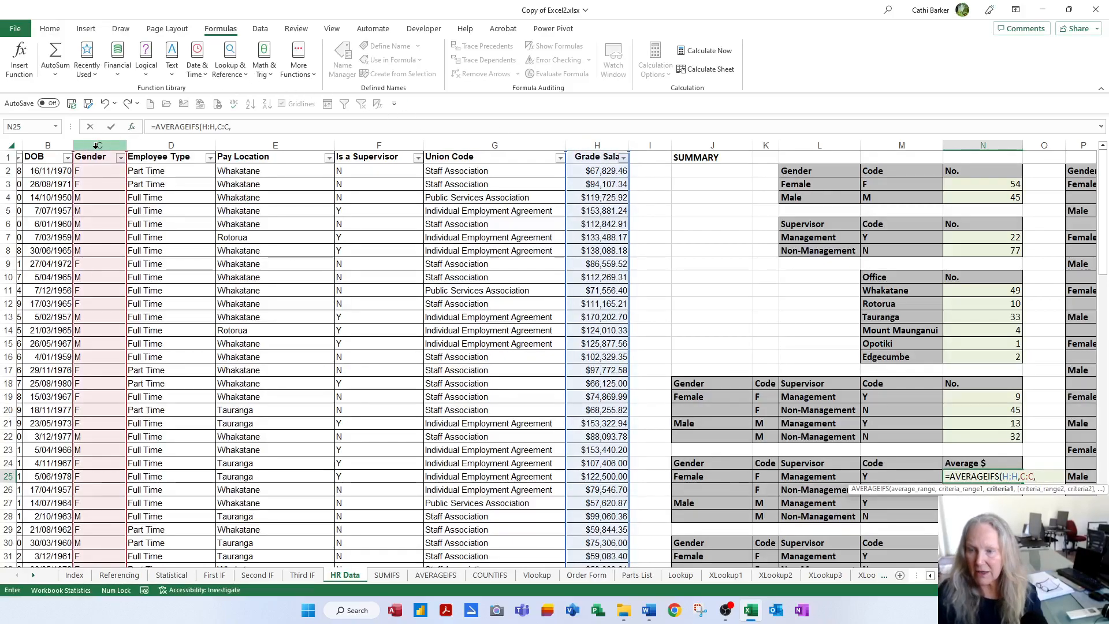
left_click(768, 477)
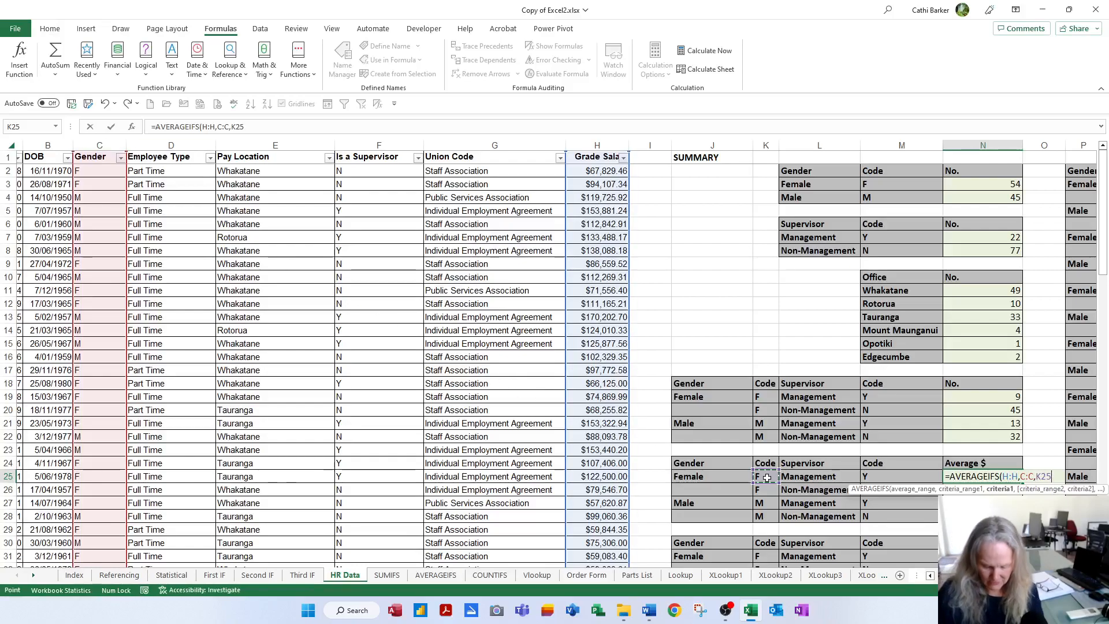
type(",")
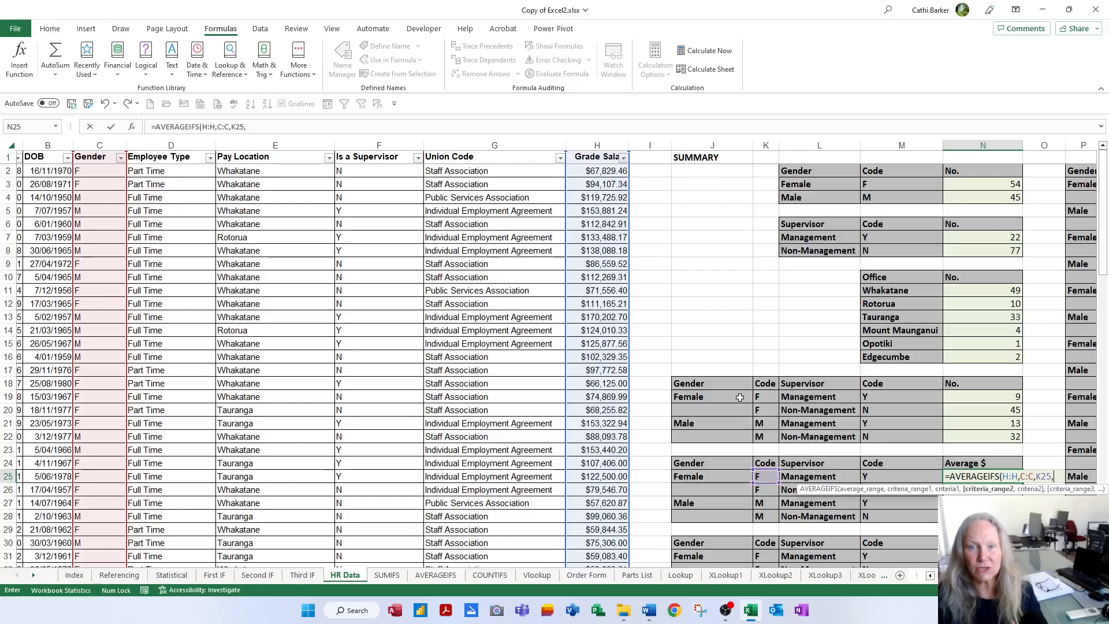
left_click(372, 144)
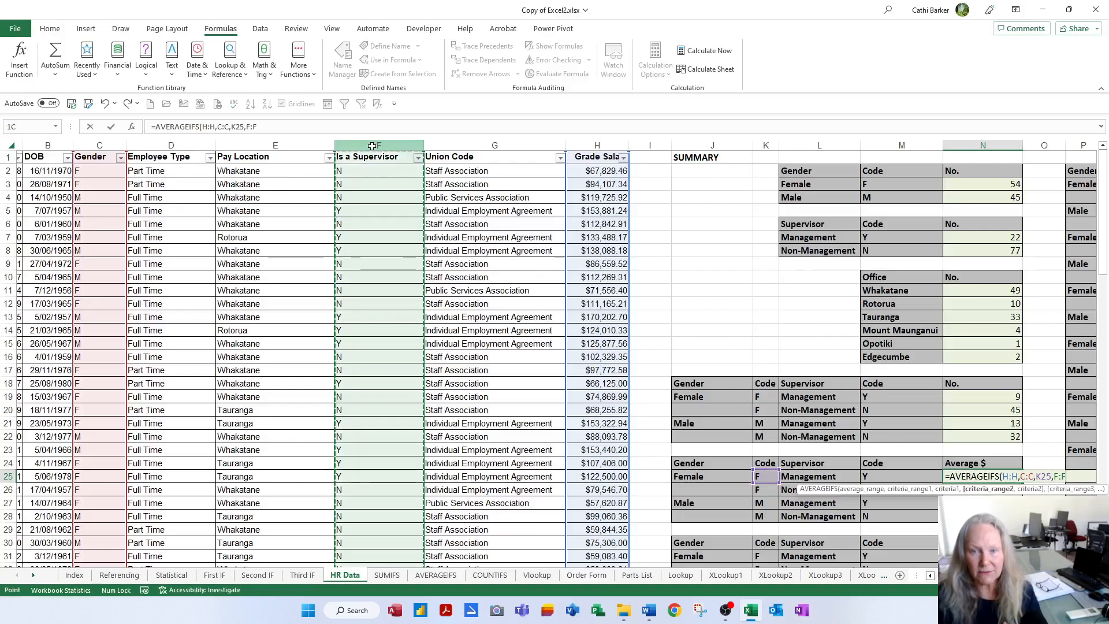
type(",")
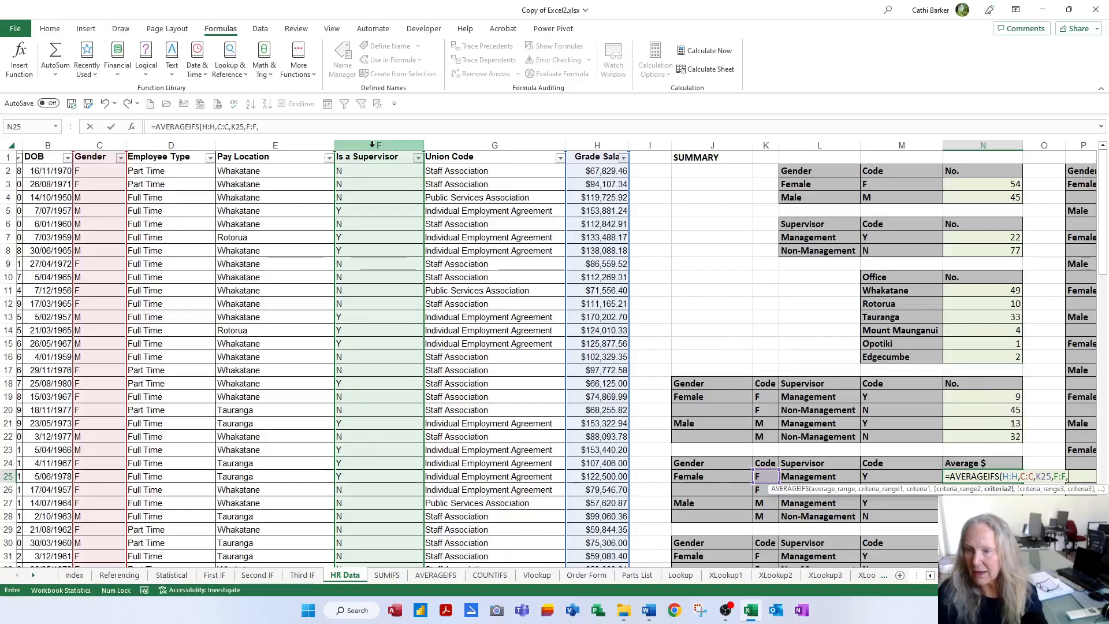
left_click(879, 478)
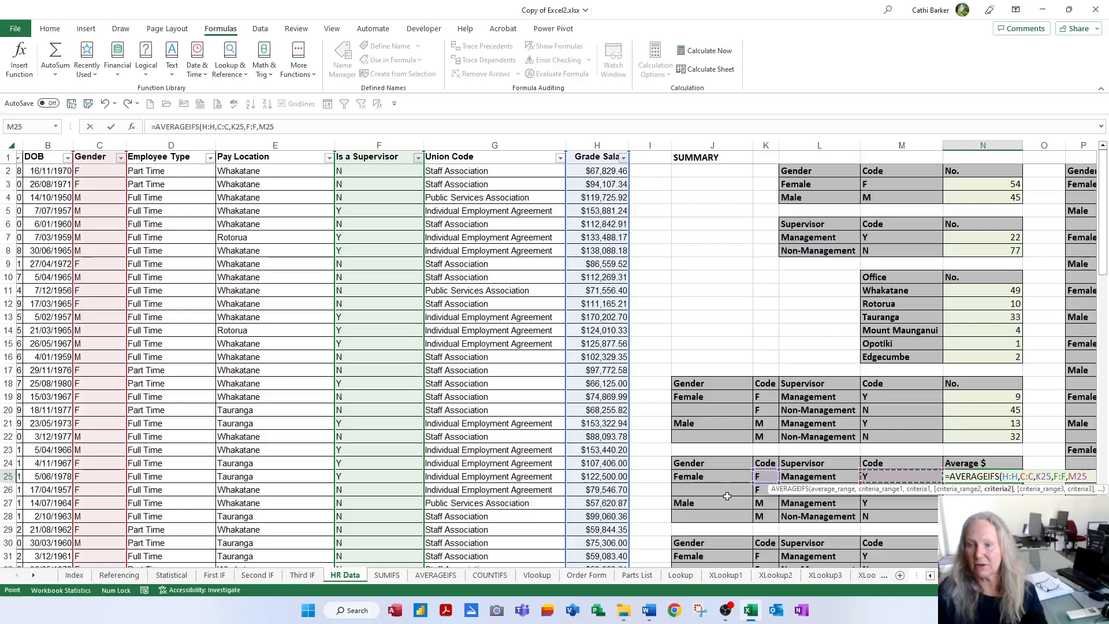
key("Return")
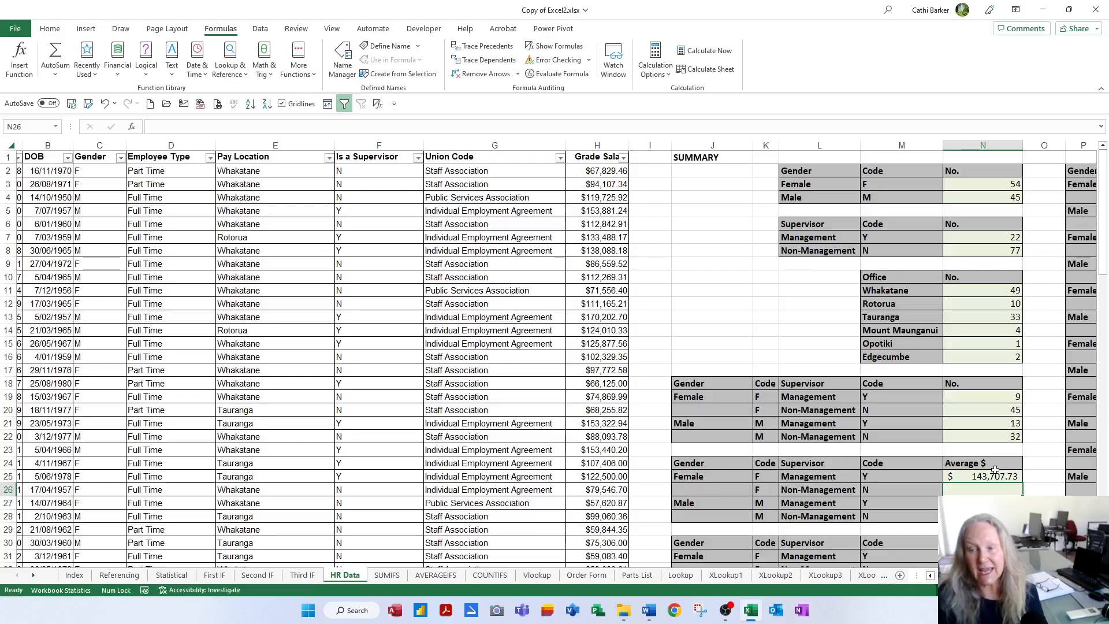
Step: Copy the N25 average formula down through the Male Non-Management row
left_click_drag(991, 478, 992, 487)
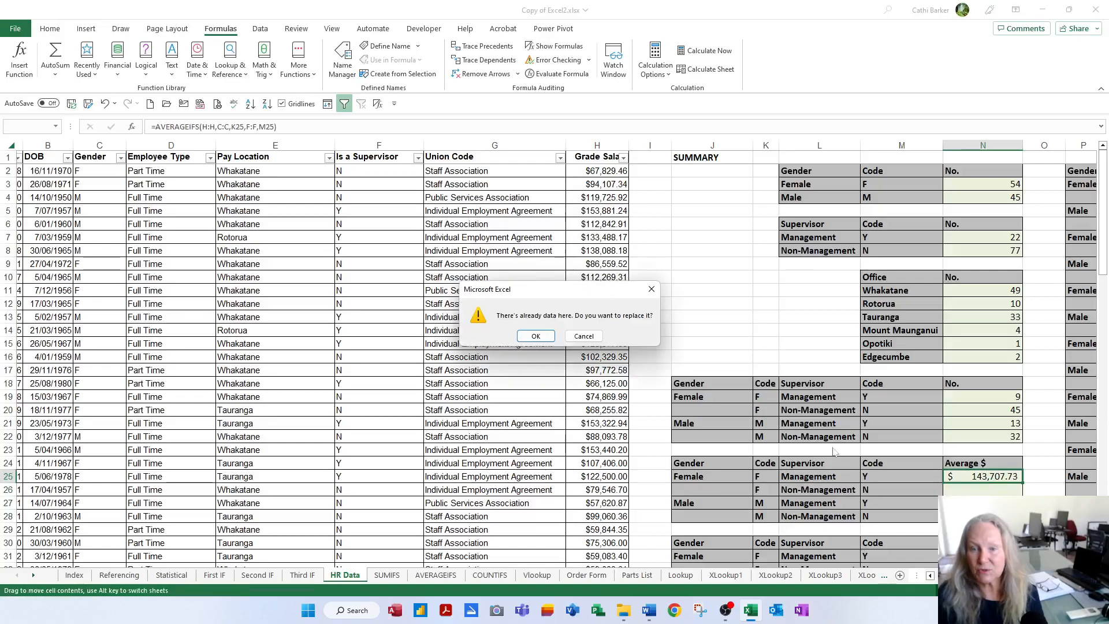
left_click(583, 336)
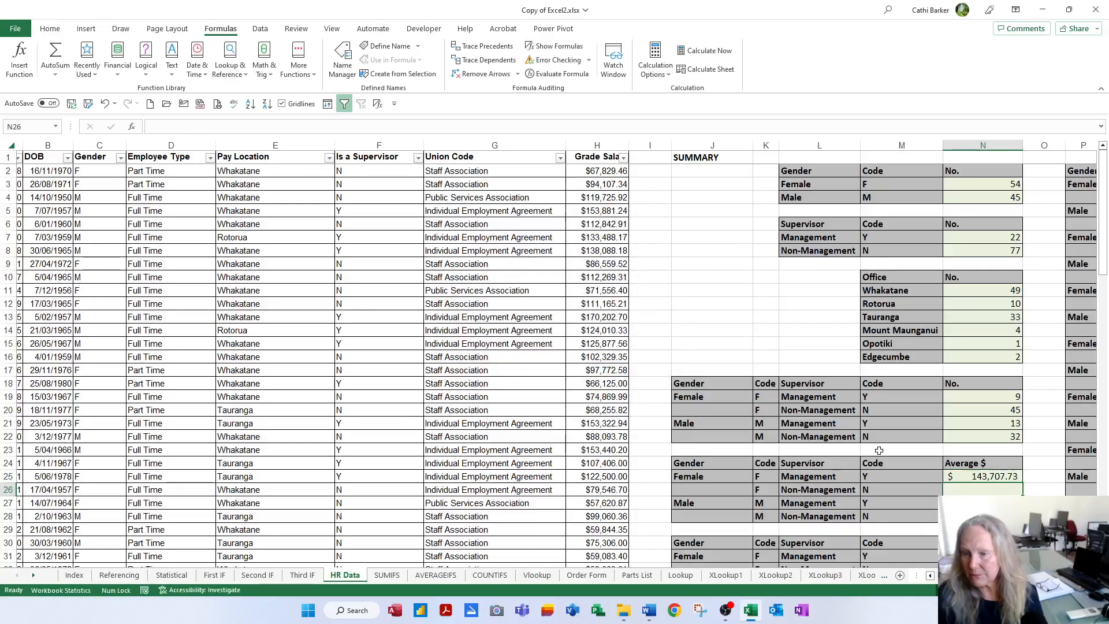
left_click(994, 476)
left_click_drag(1022, 482, 1020, 496)
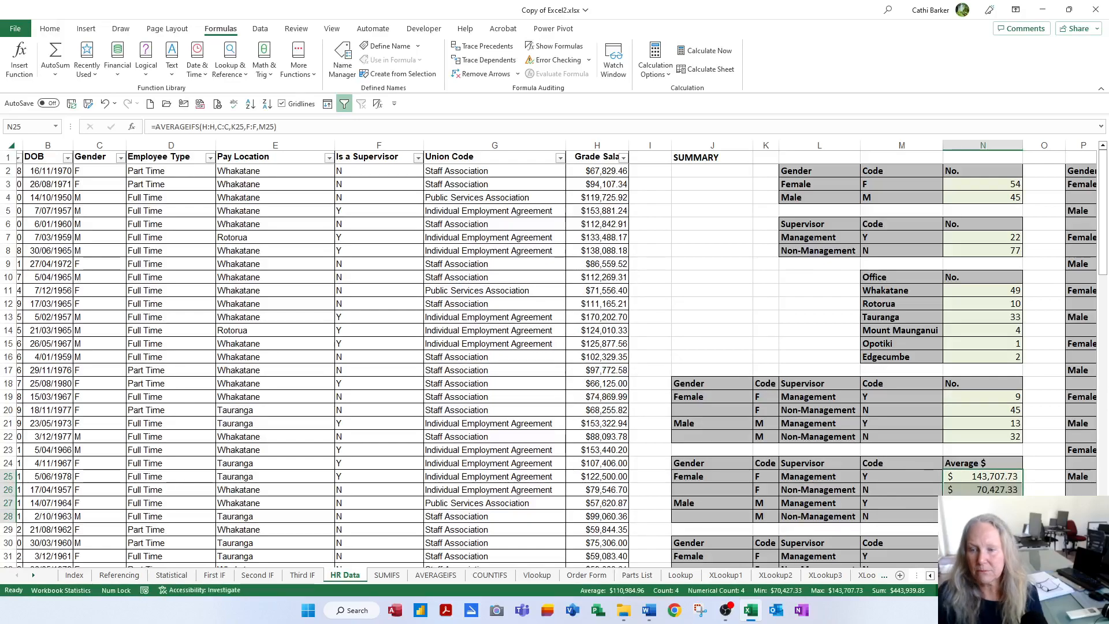
Step: Start a SUMIFS formula in the Female Management Total $ cell N31, summing the Grade Salary column H:H
scroll(554, 359, "down", 1)
scroll(990, 476, "down", 1)
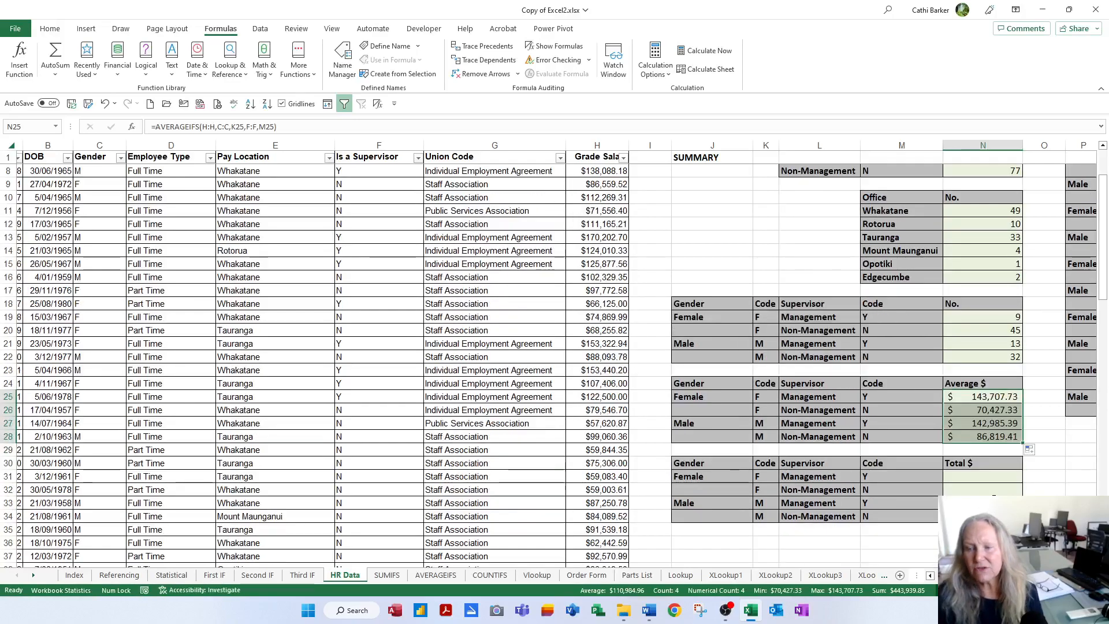
left_click(990, 476)
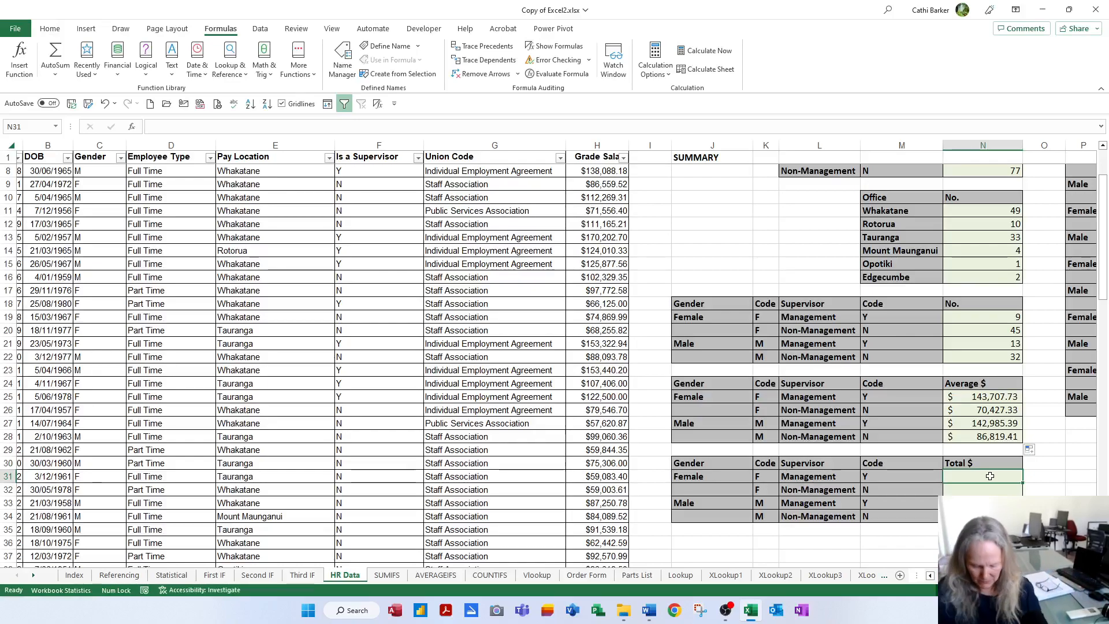
type("=su")
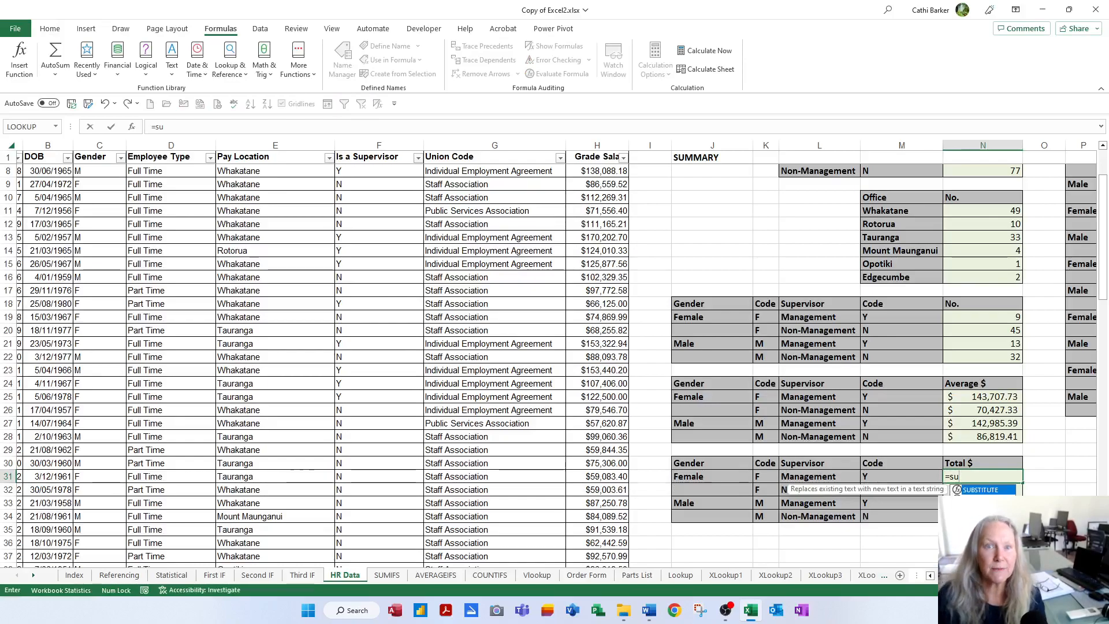
type("mifs")
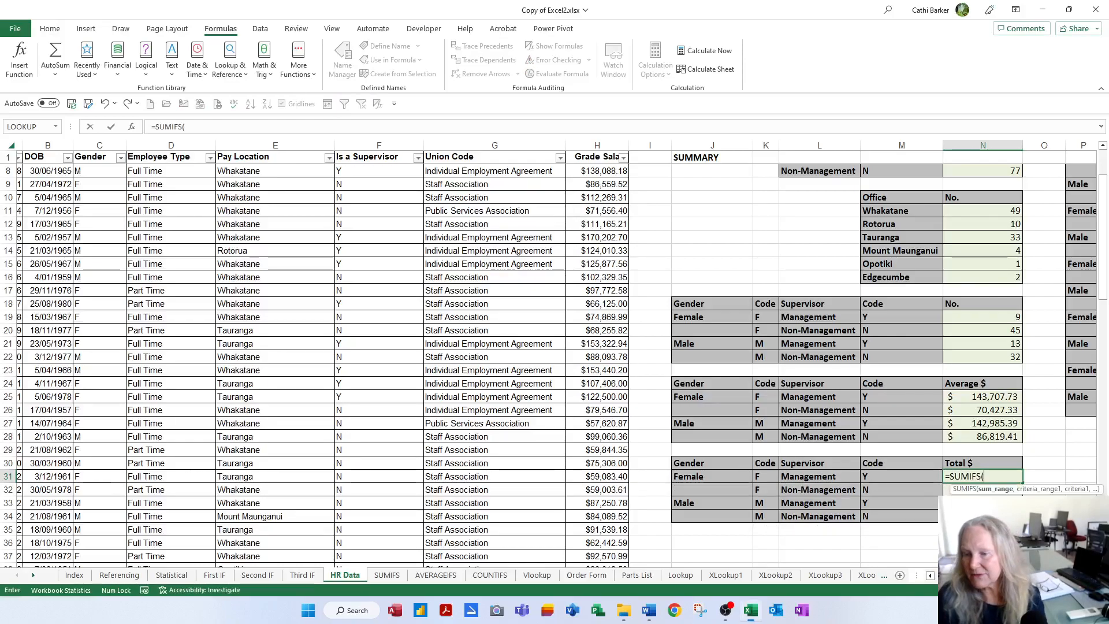
key("Tab")
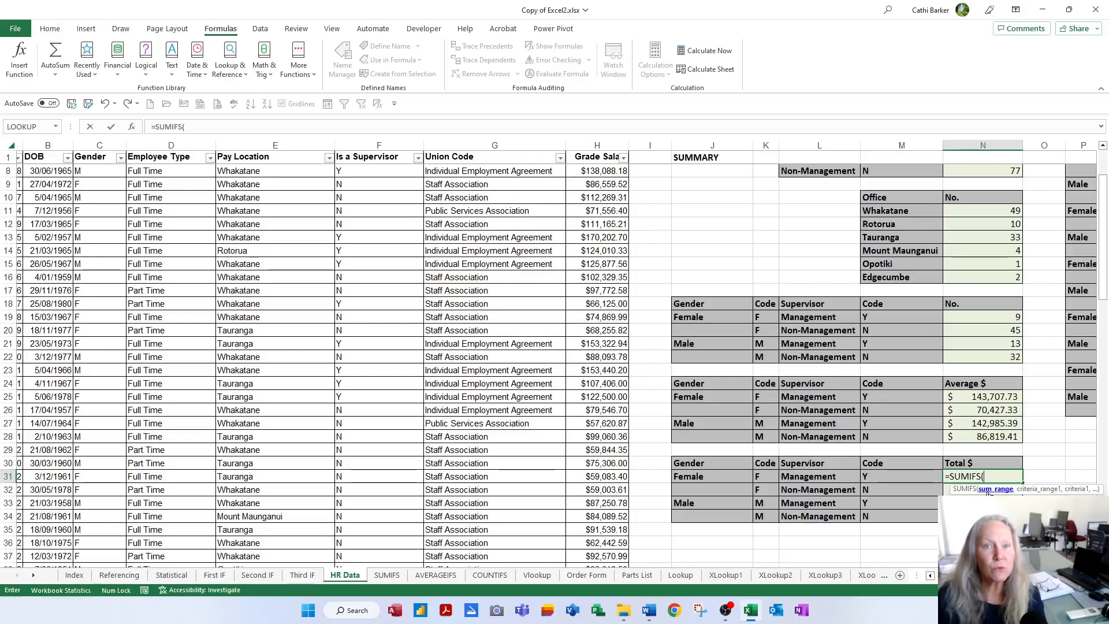
left_click(601, 145)
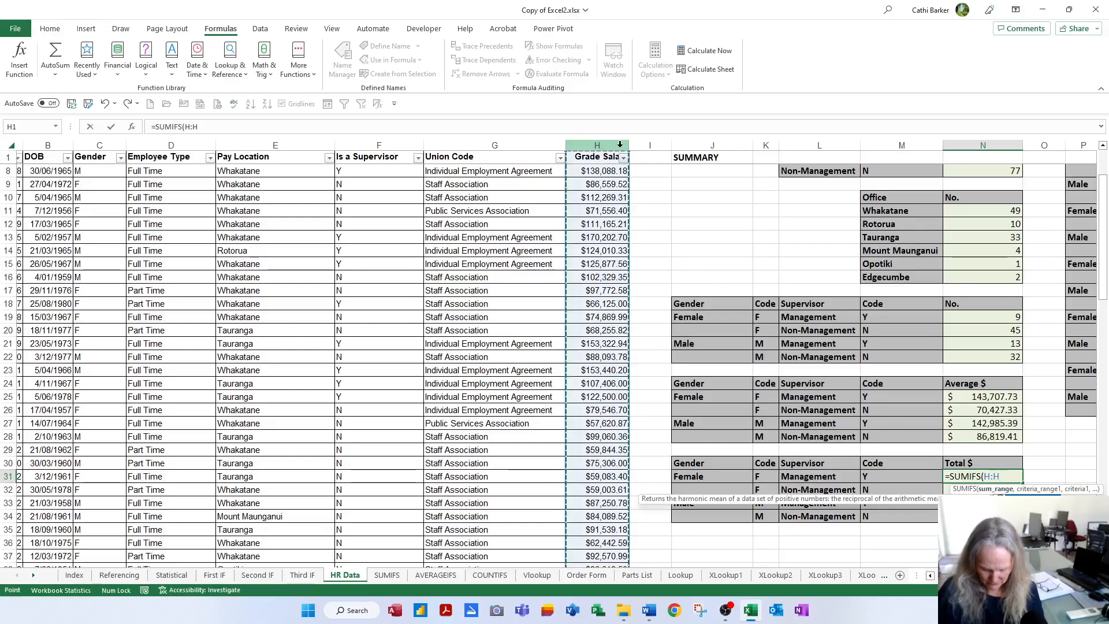
type(",")
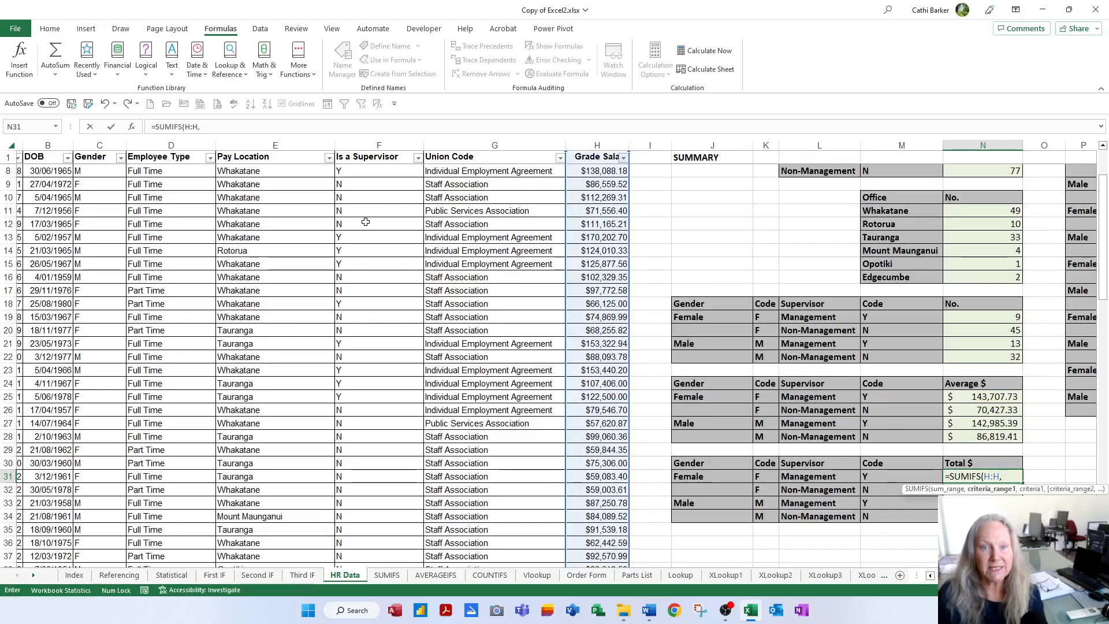
Step: Add a first condition to the N31 formula, matching Gender column C:C against code cell K31
left_click(101, 144)
type(",")
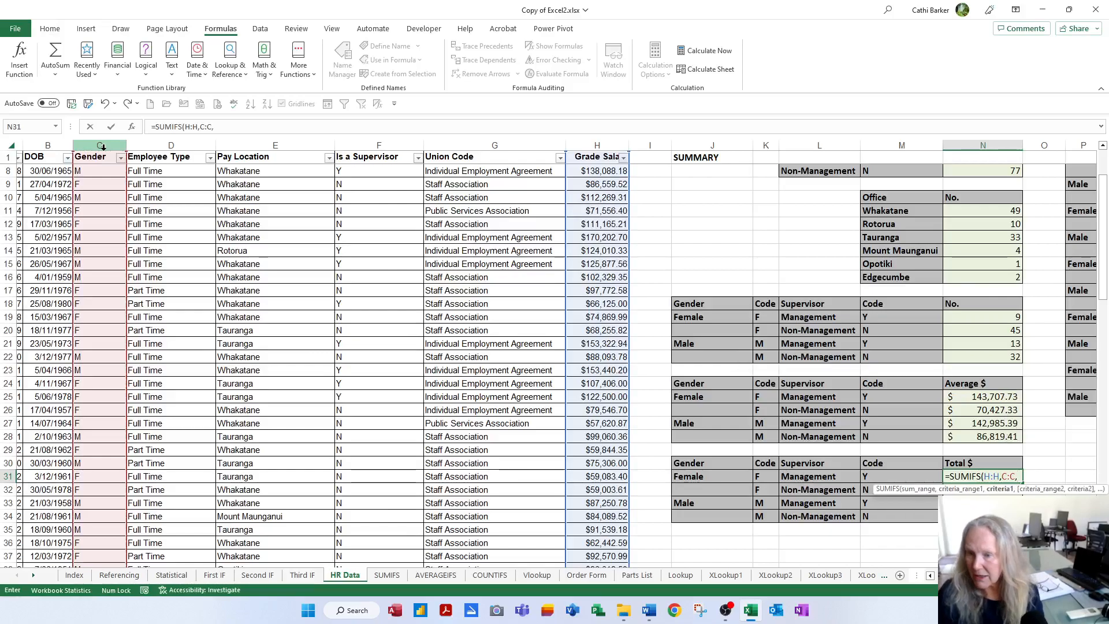
left_click(764, 477)
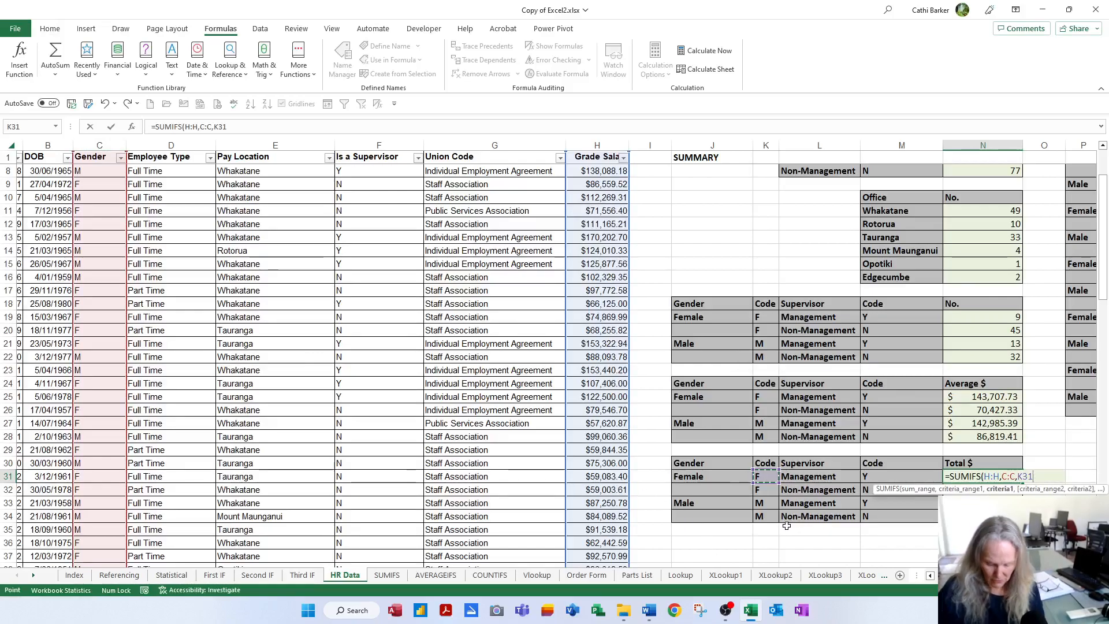
type(",")
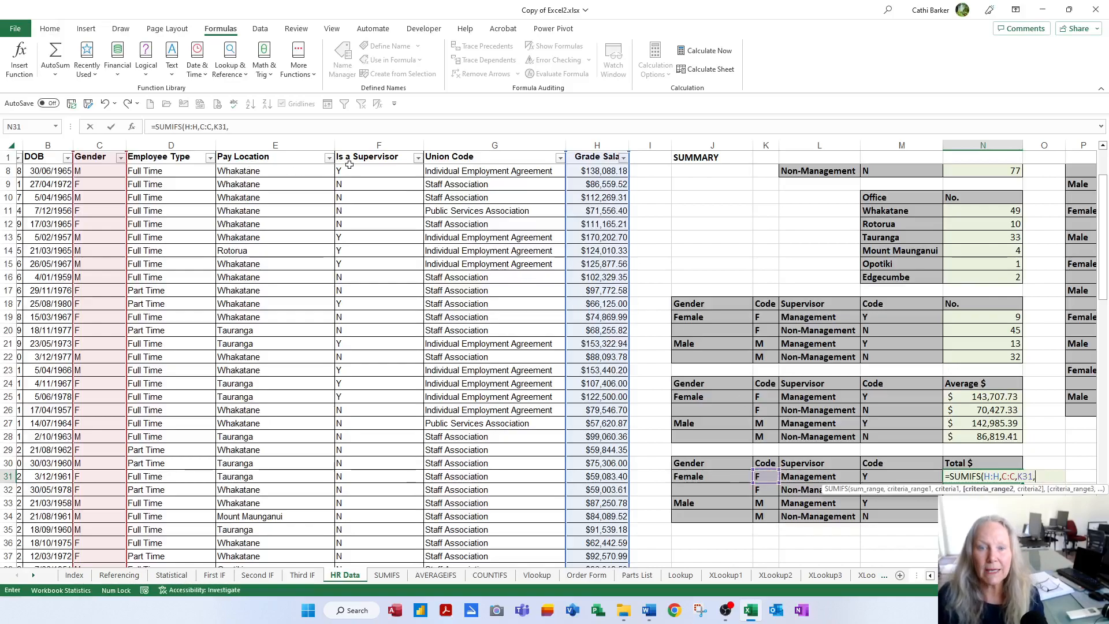
Step: Complete the N31 formula with supervisor column F:F matched against M31 and copy it down through the Male Non-Management row
left_click(391, 145)
type(",")
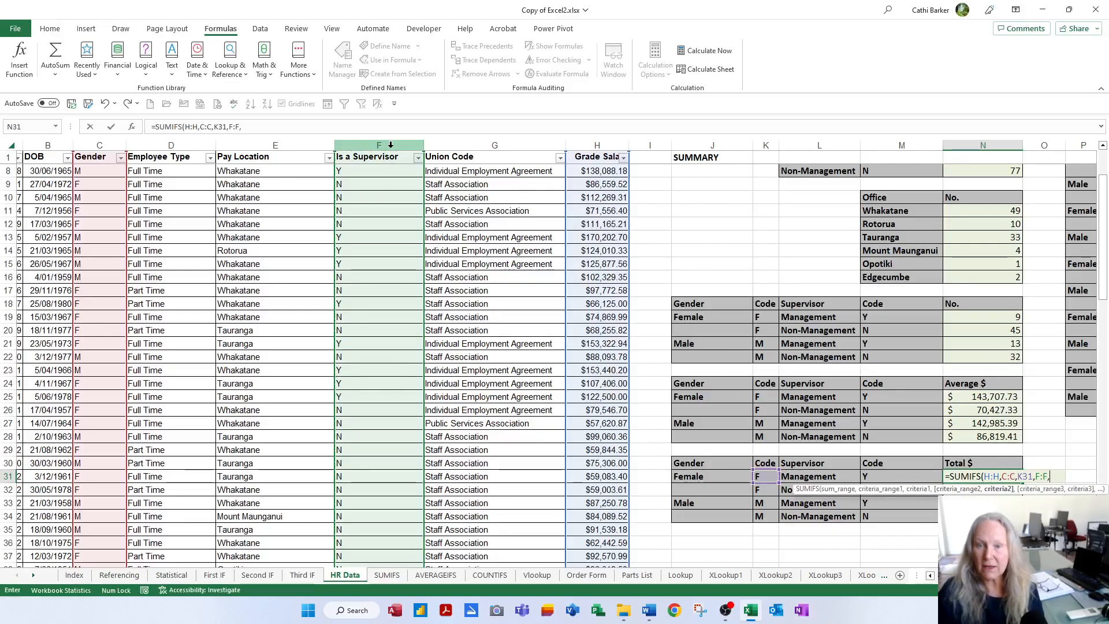
left_click(891, 475)
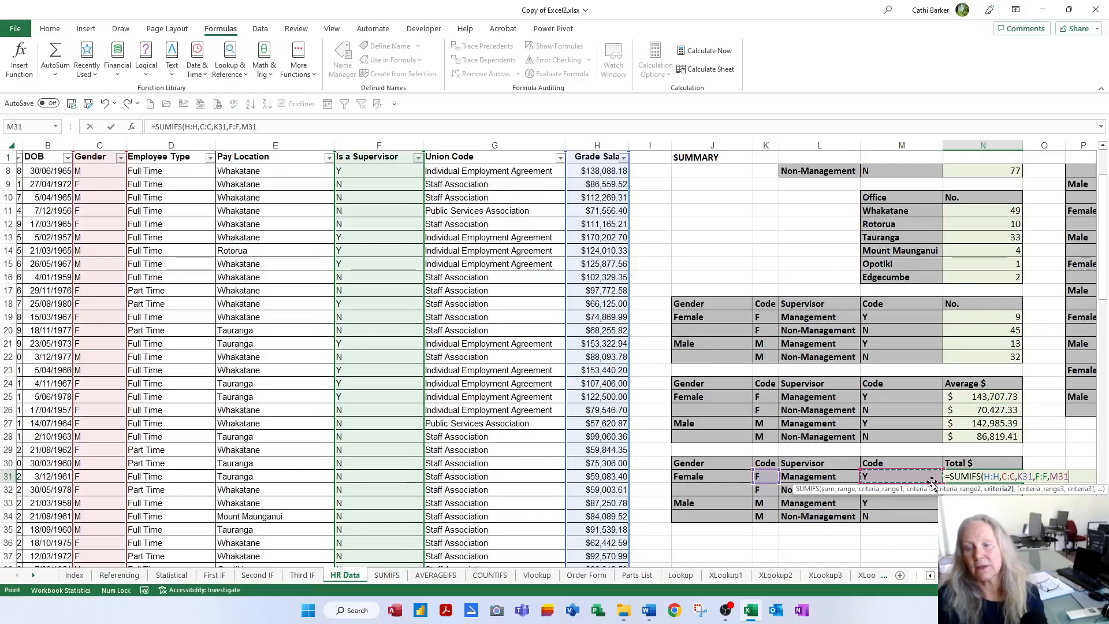
key("Return")
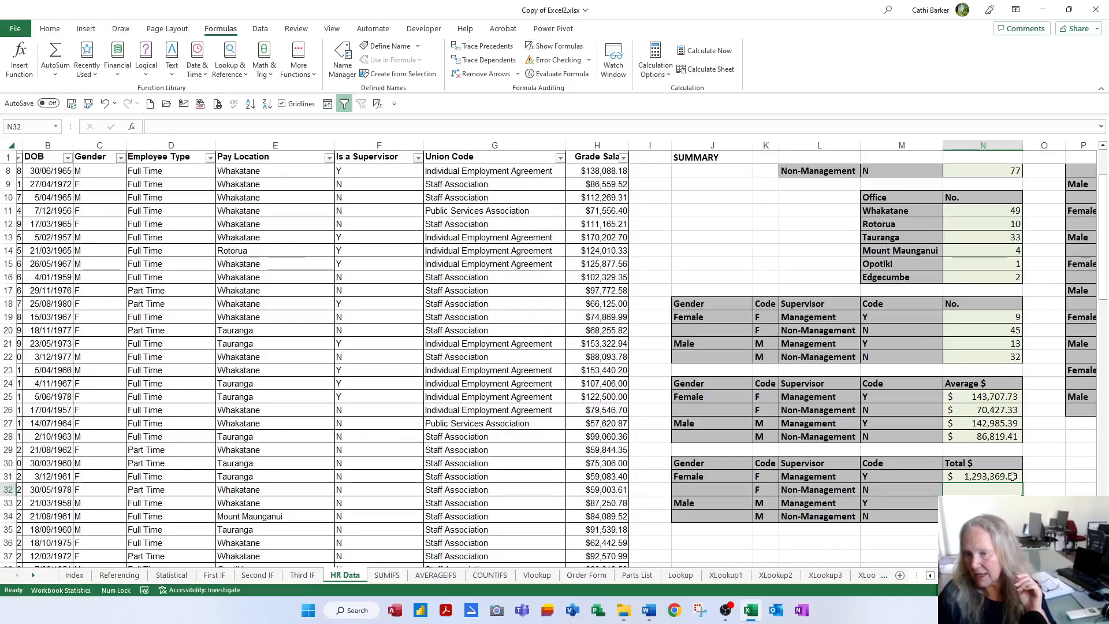
left_click(982, 477)
double_click(1023, 482)
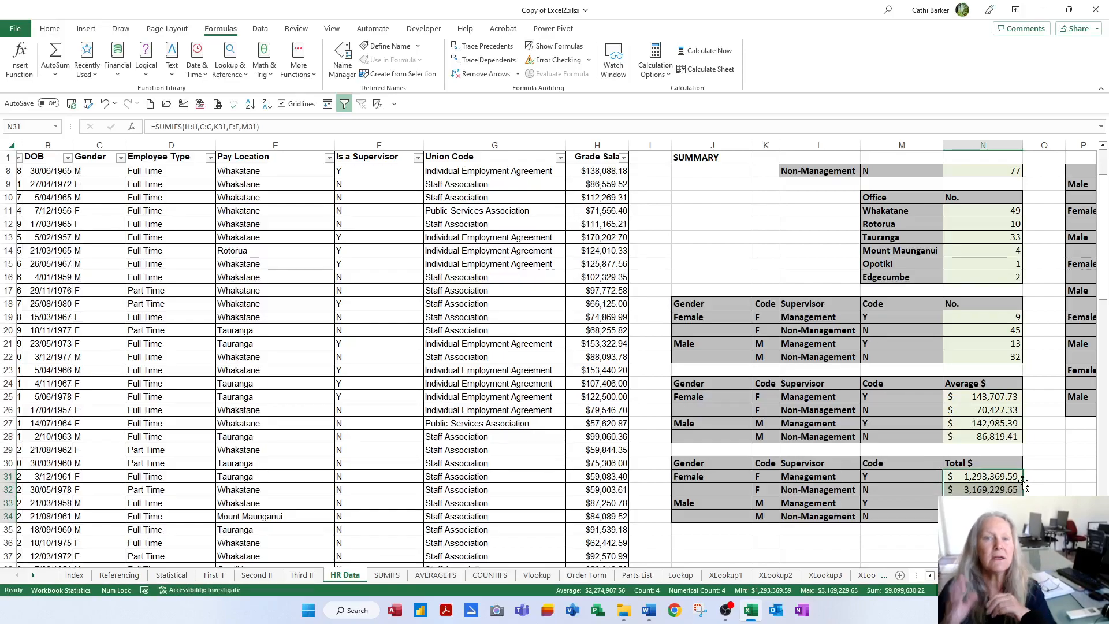